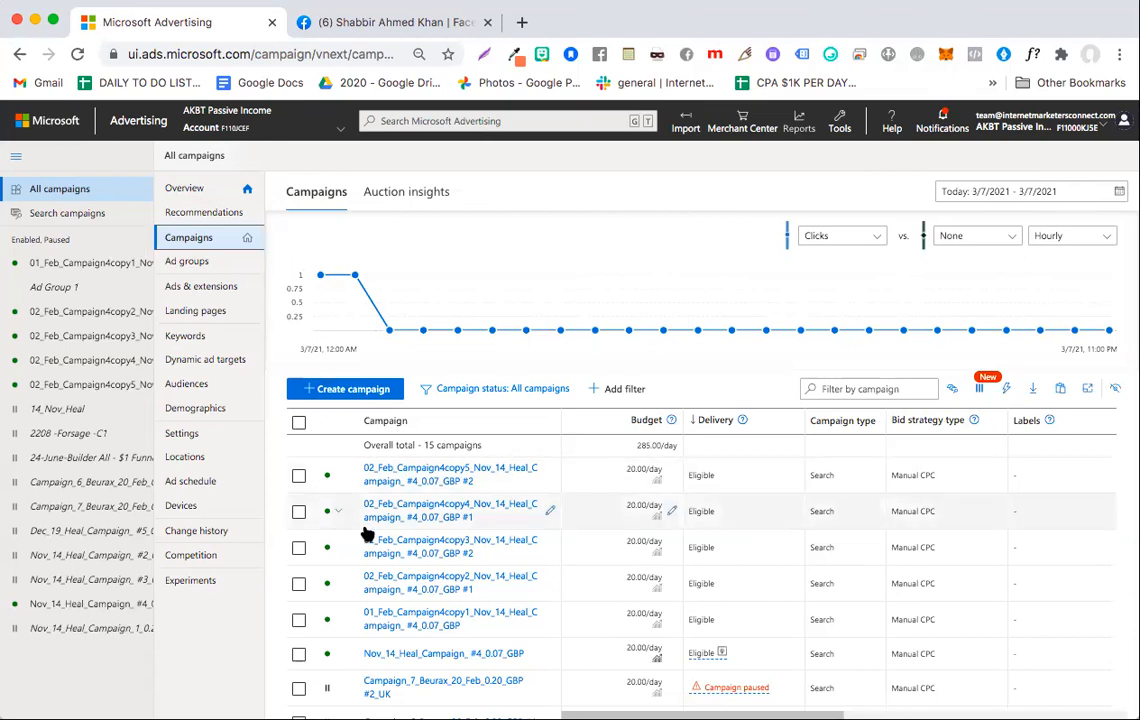
- Review the campaign list's performance columns, open the 01_Feb_Campaign4copy1 campaign and check the delivery status of Ad Group 1
scroll(367, 535, "down", 1)
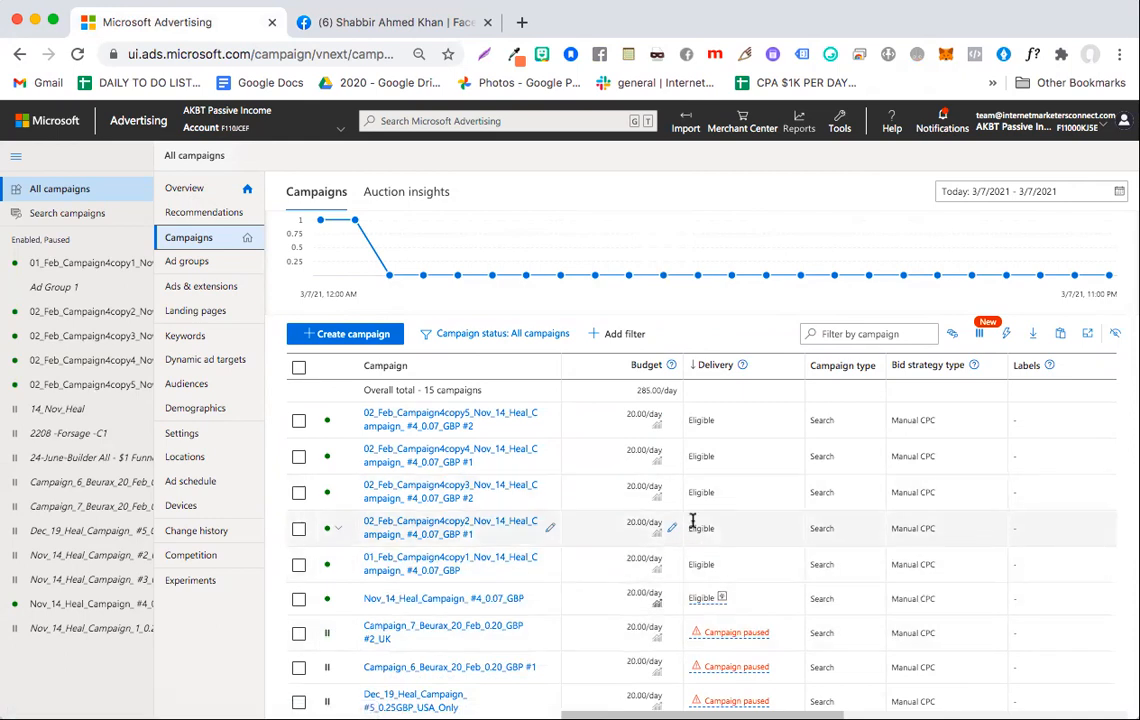
scroll(708, 531, "down", 1)
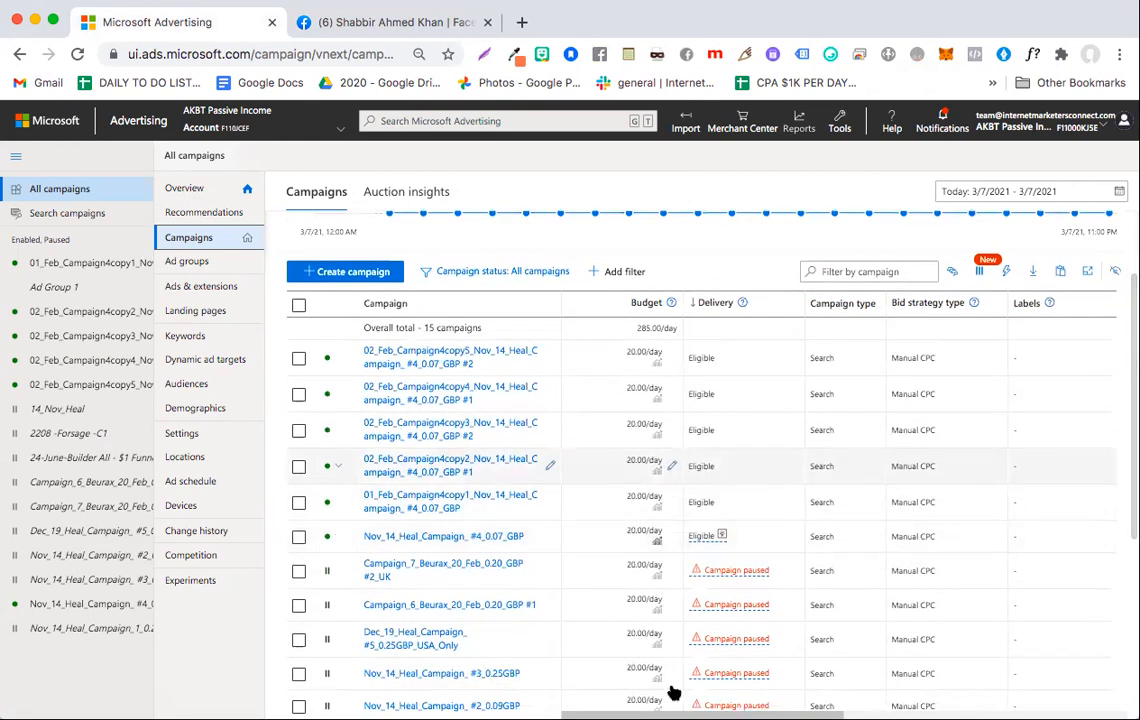
scroll(700, 500, "right", 5)
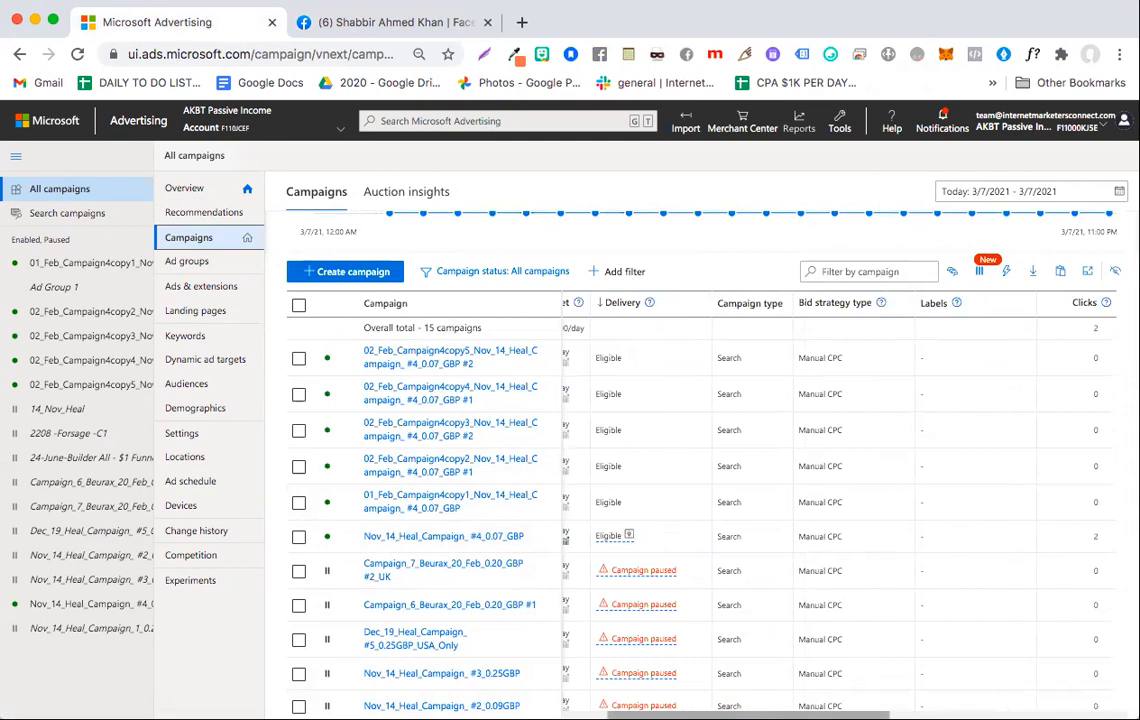
scroll(847, 382, "left", 3)
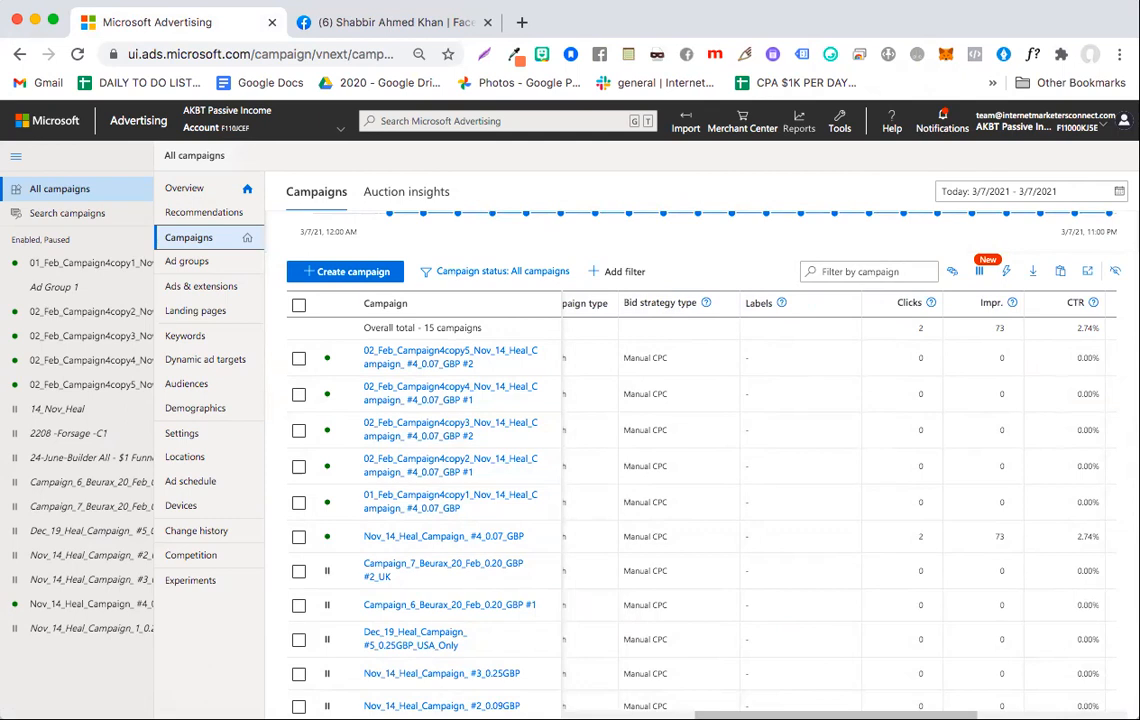
left_click_drag(810, 715, 676, 715)
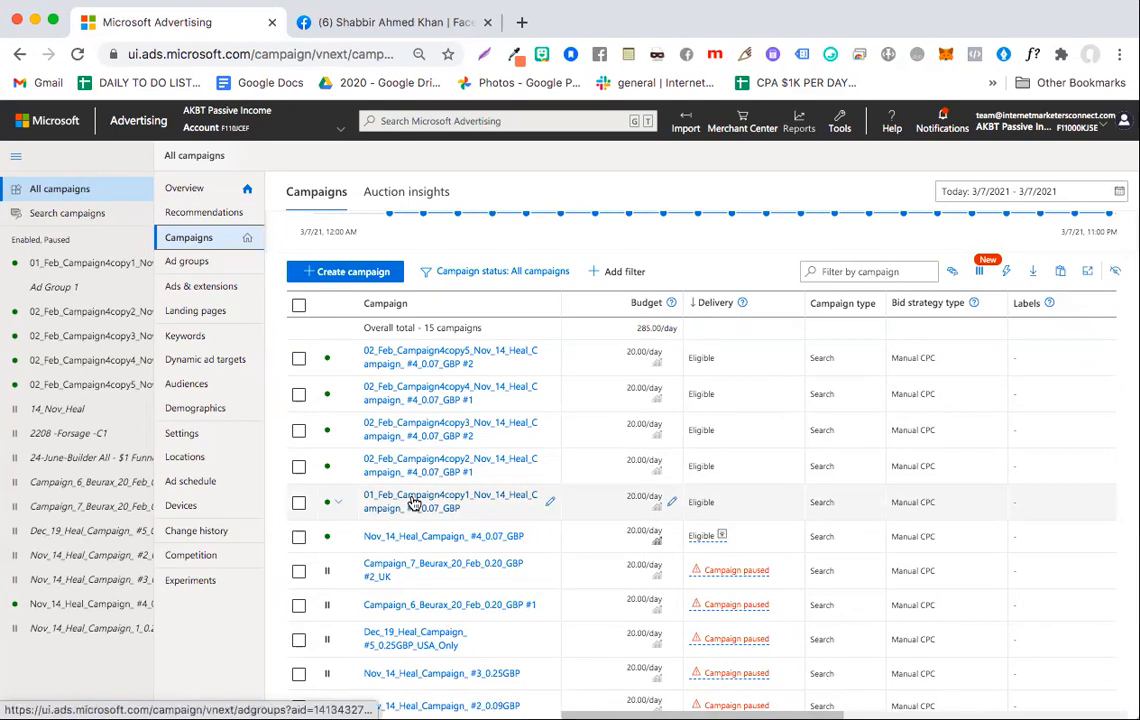
left_click(423, 506)
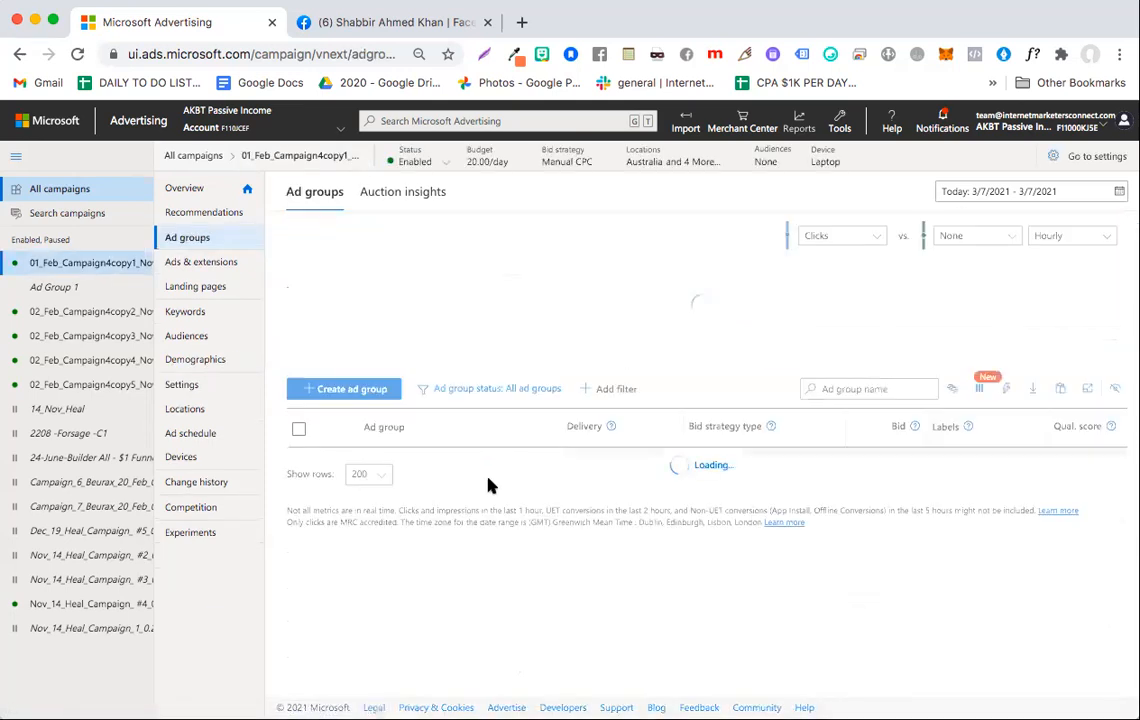
mouse_move(600, 464)
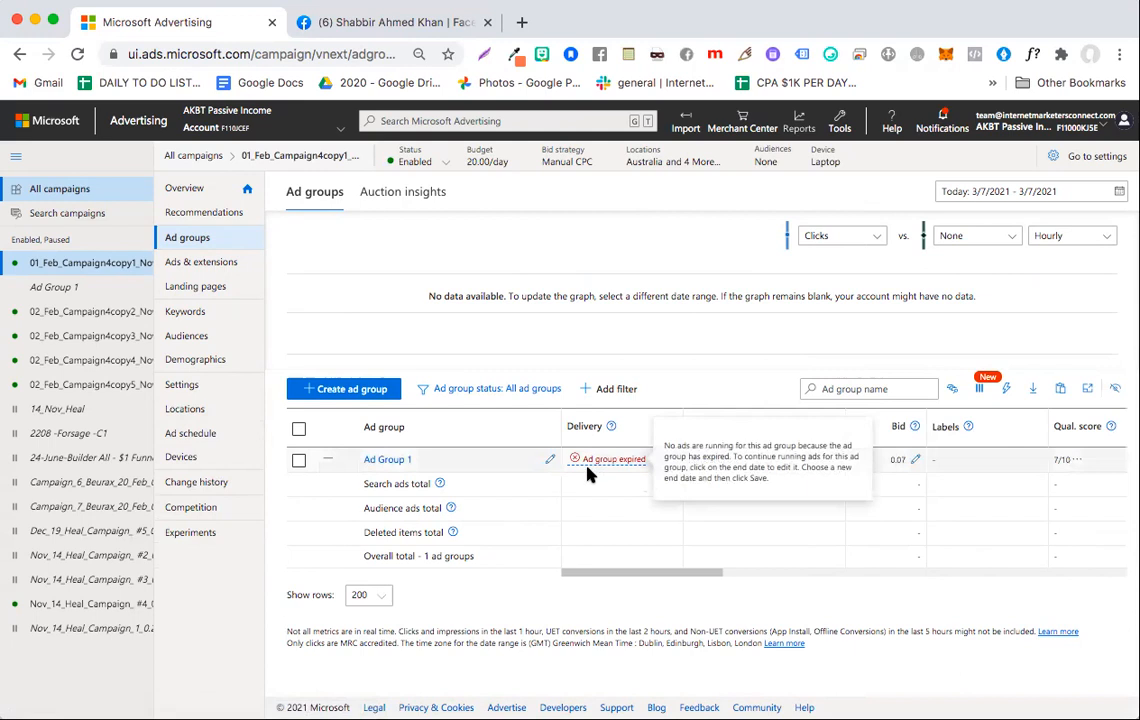
- Open the campaign's settings and review them from the budget through the ad schedule to the location and device targets
left_click(192, 385)
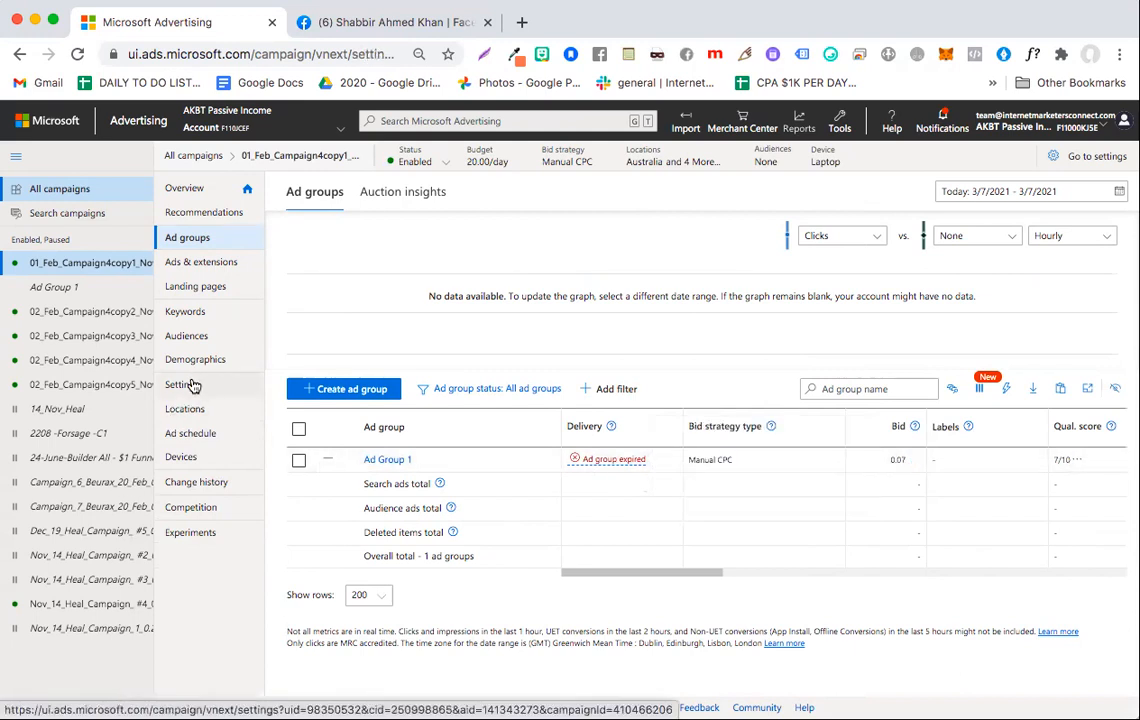
left_click(192, 385)
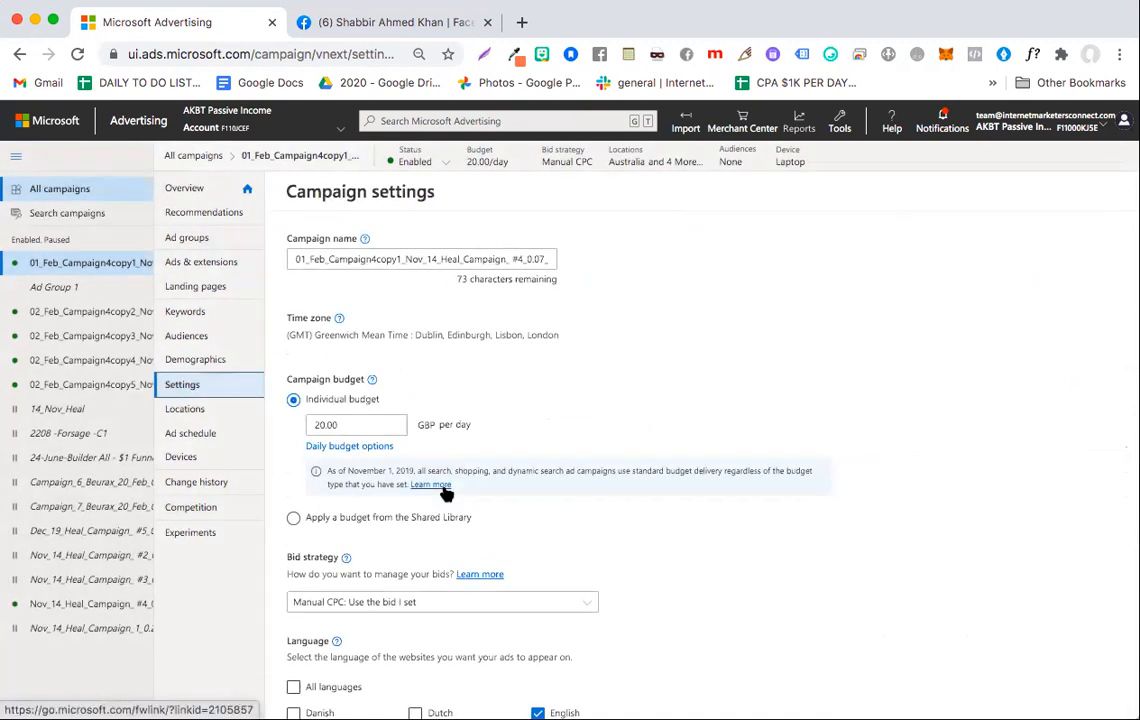
scroll(445, 490, "down", 5)
scroll(445, 490, "down", 7)
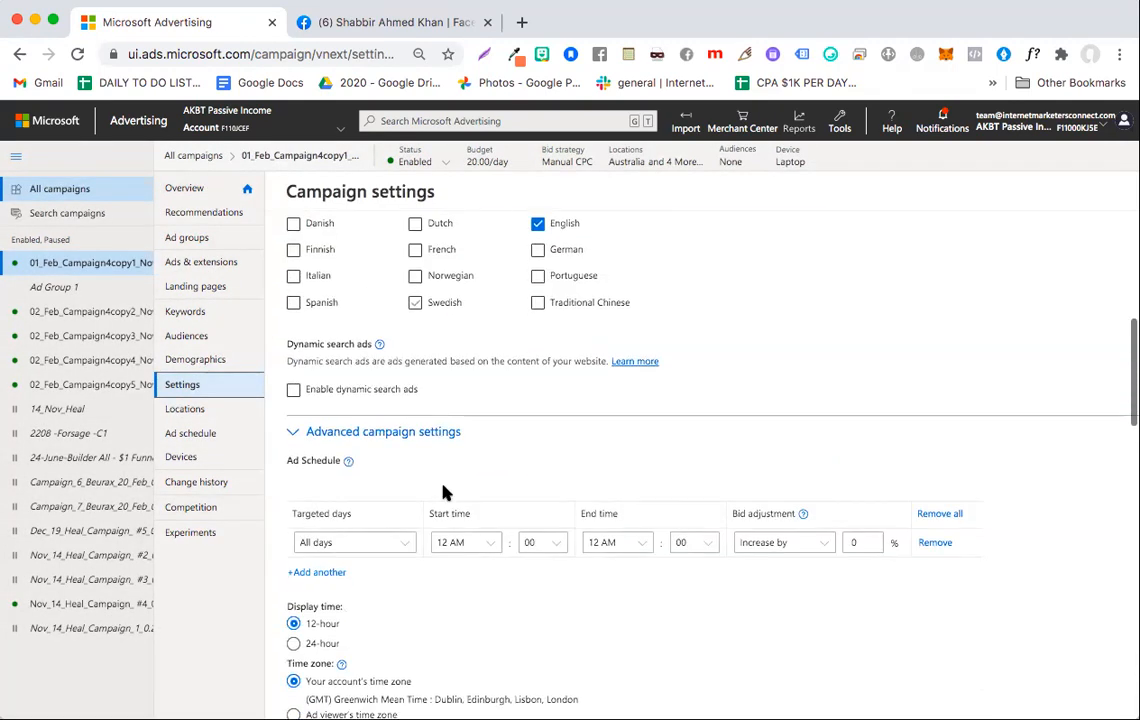
scroll(445, 490, "down", 8)
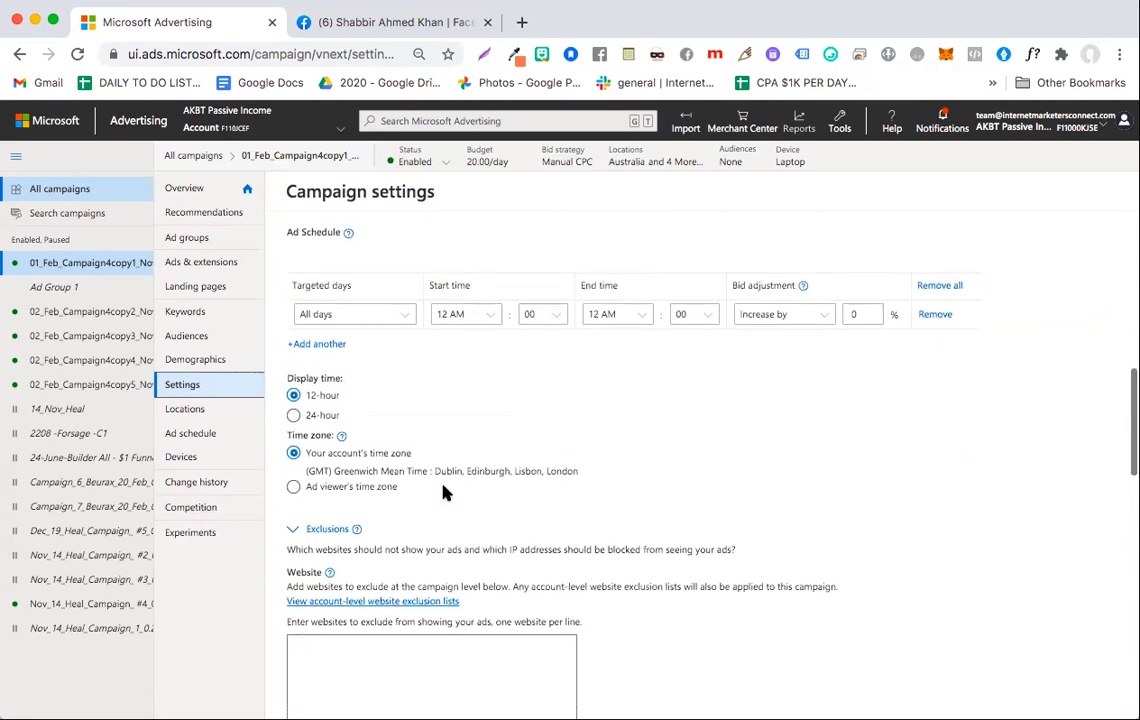
scroll(444, 488, "down", 9)
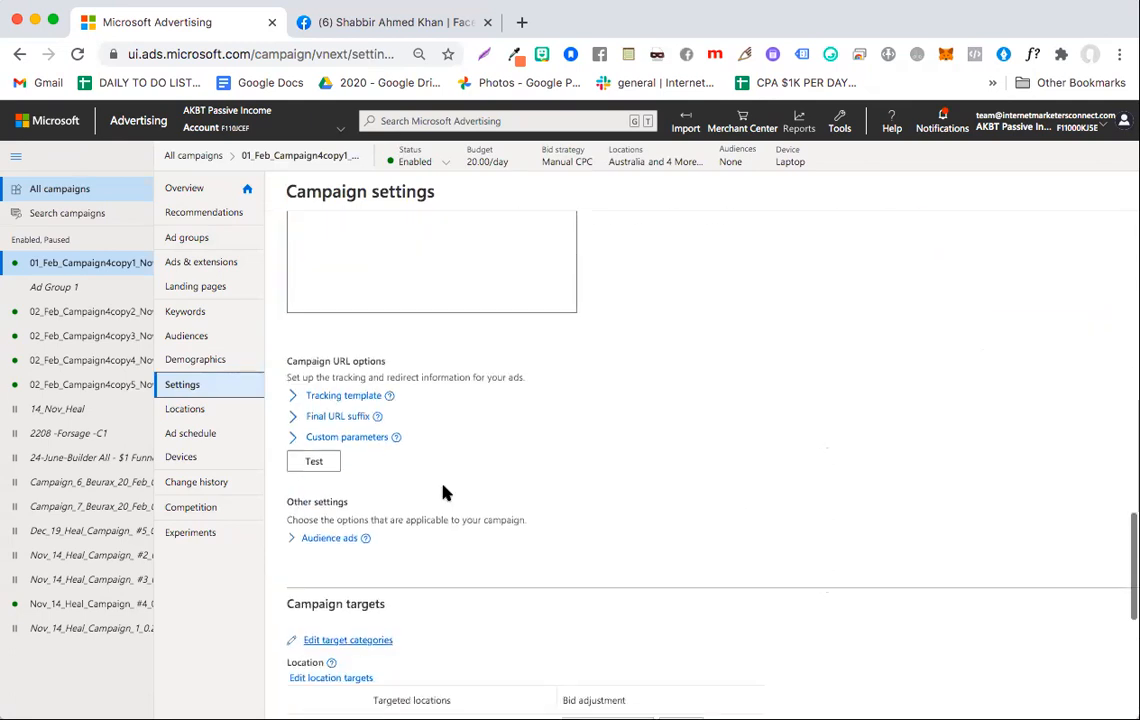
scroll(352, 605, "down", 7)
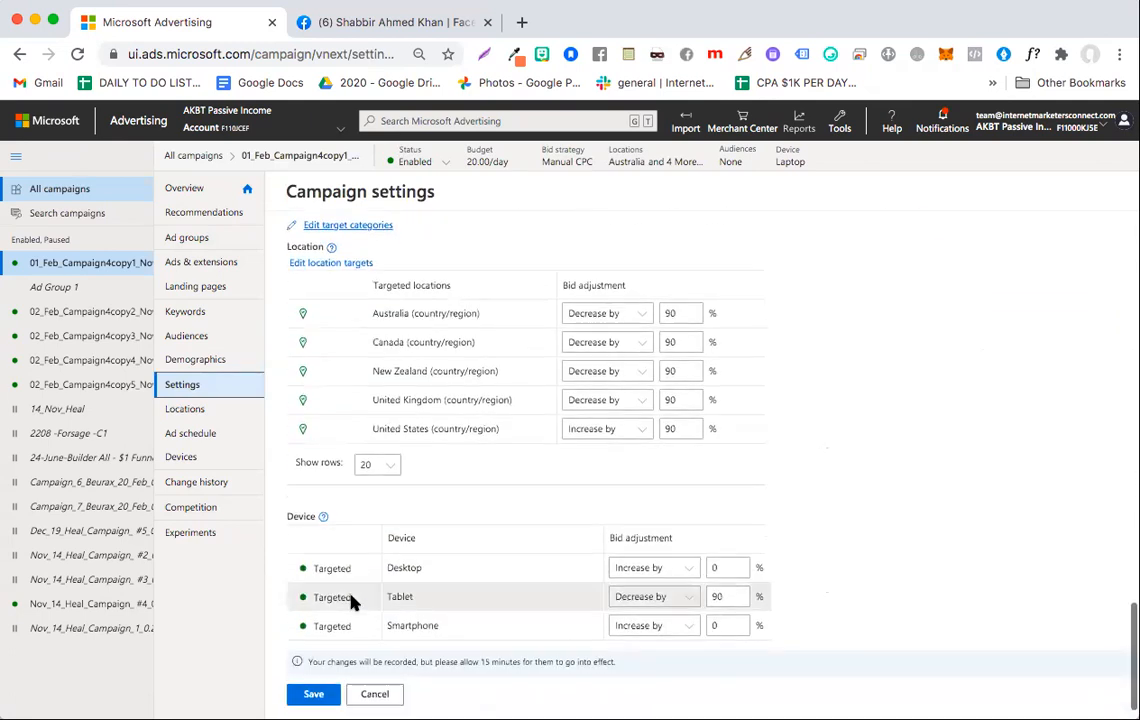
scroll(352, 603, "up", 20)
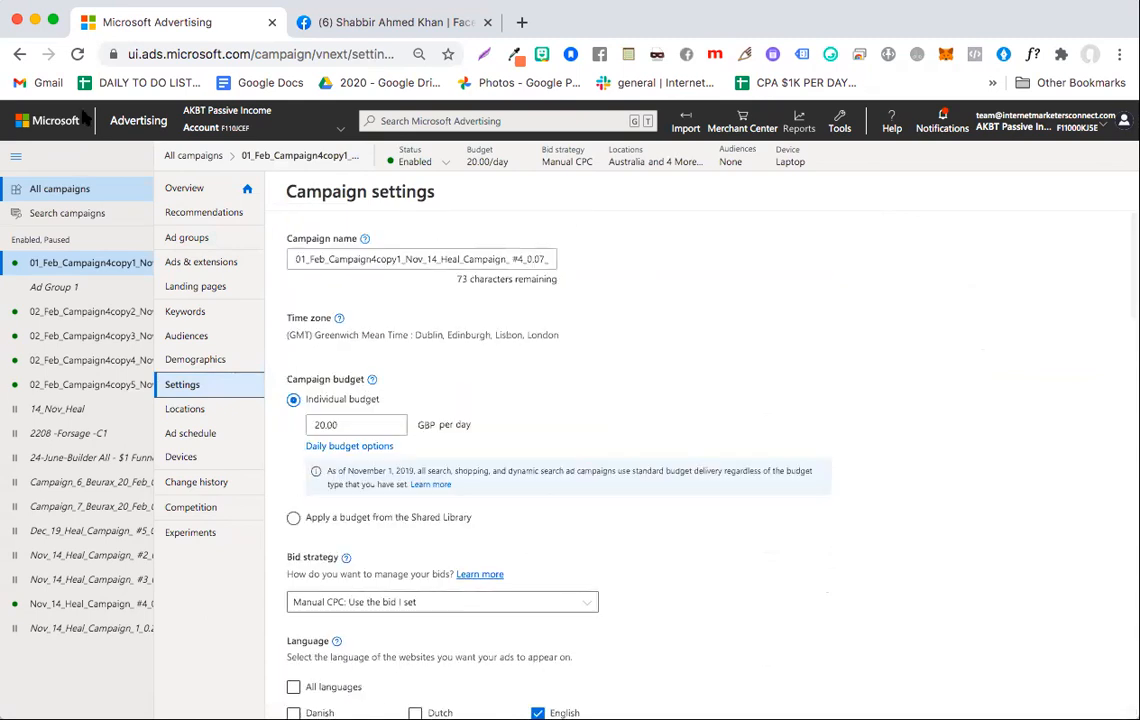
- Return to the campaign list, reopen the 01_Feb_Campaign4copy1 campaign and open Ad Group 1 to check its keywords' delivery status
left_click(18, 55)
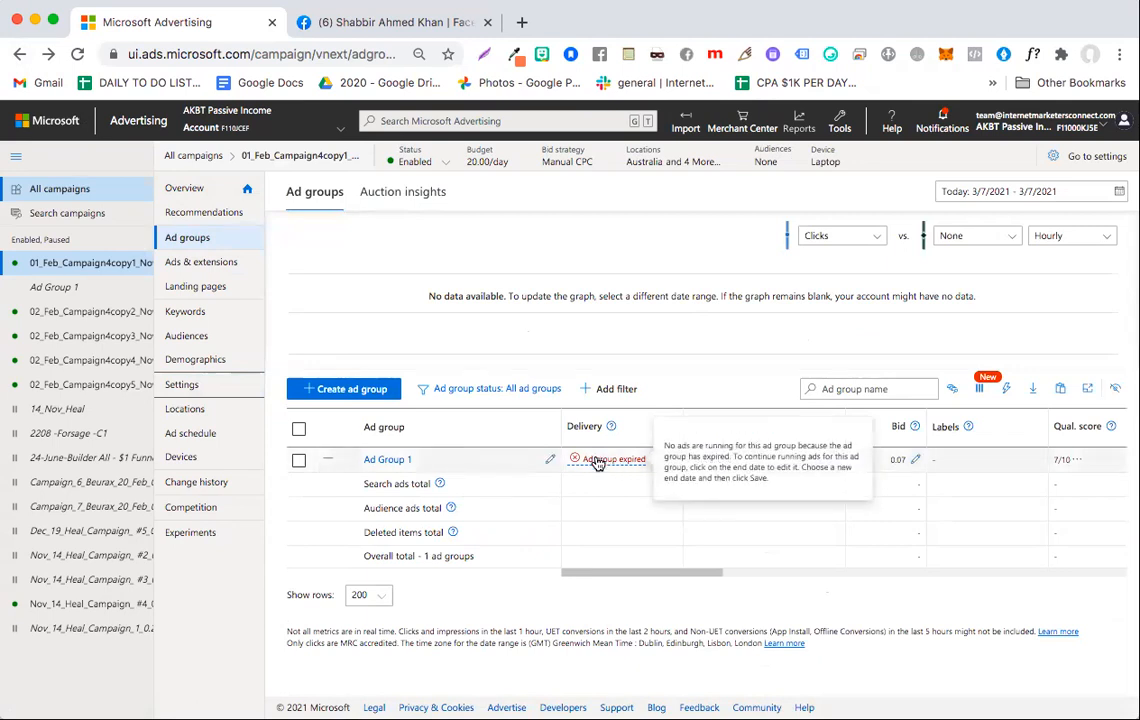
left_click(17, 57)
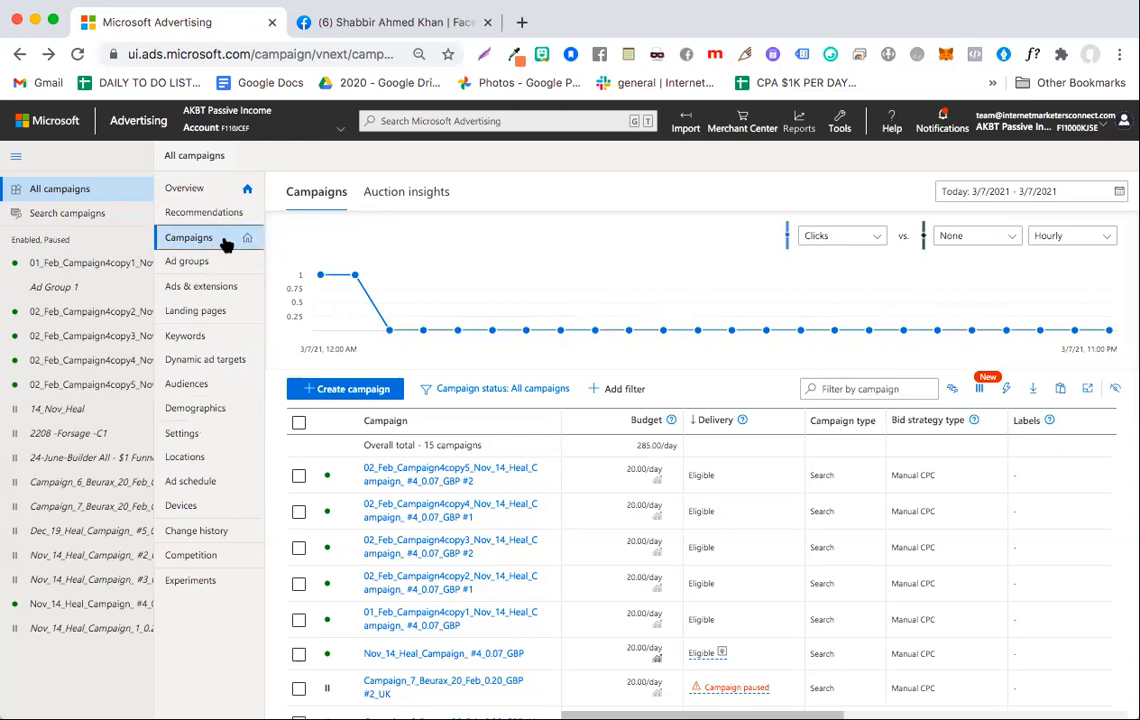
scroll(458, 510, "down", 3)
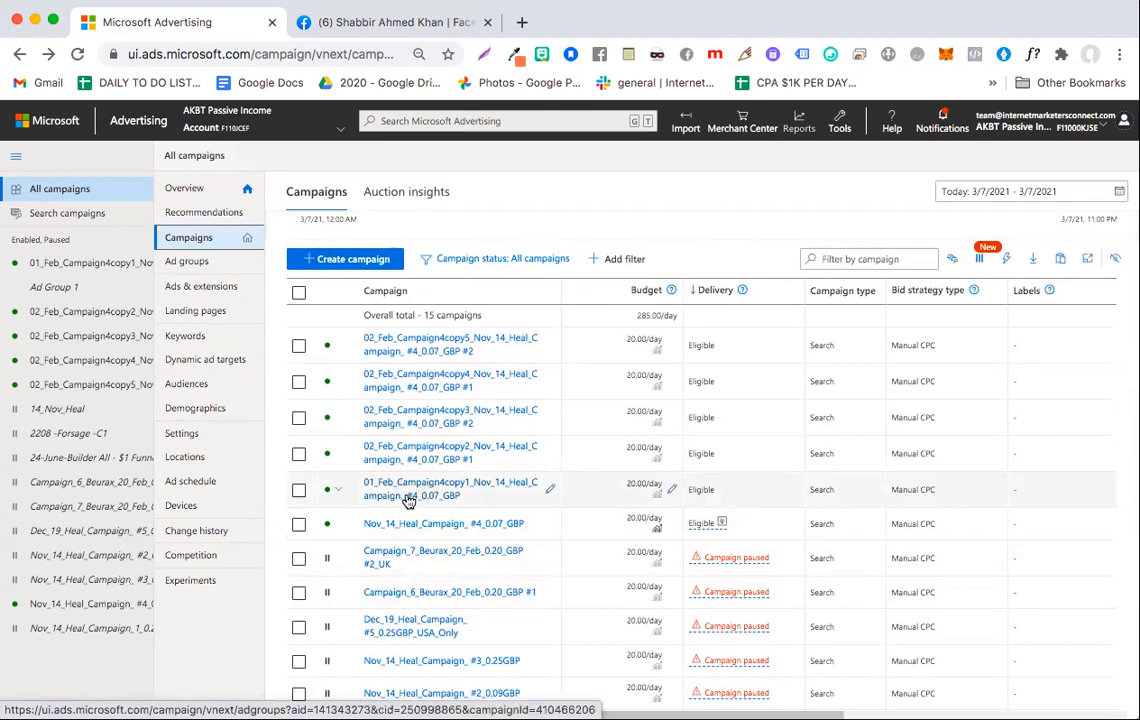
left_click(408, 498)
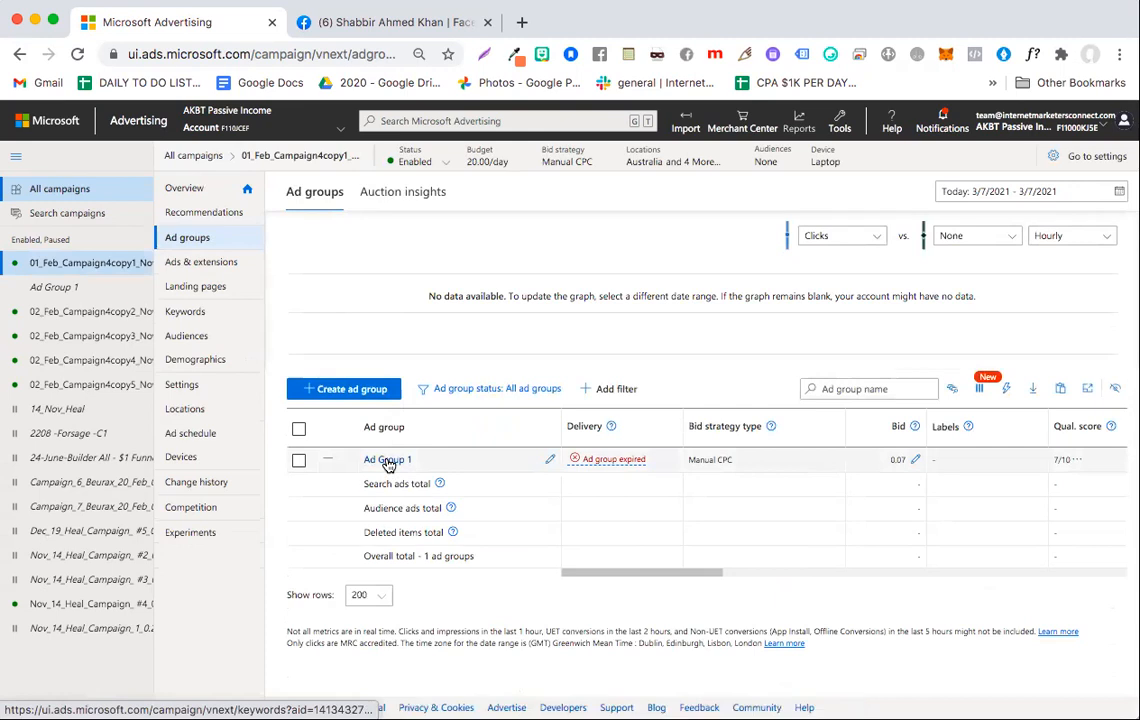
left_click(388, 463)
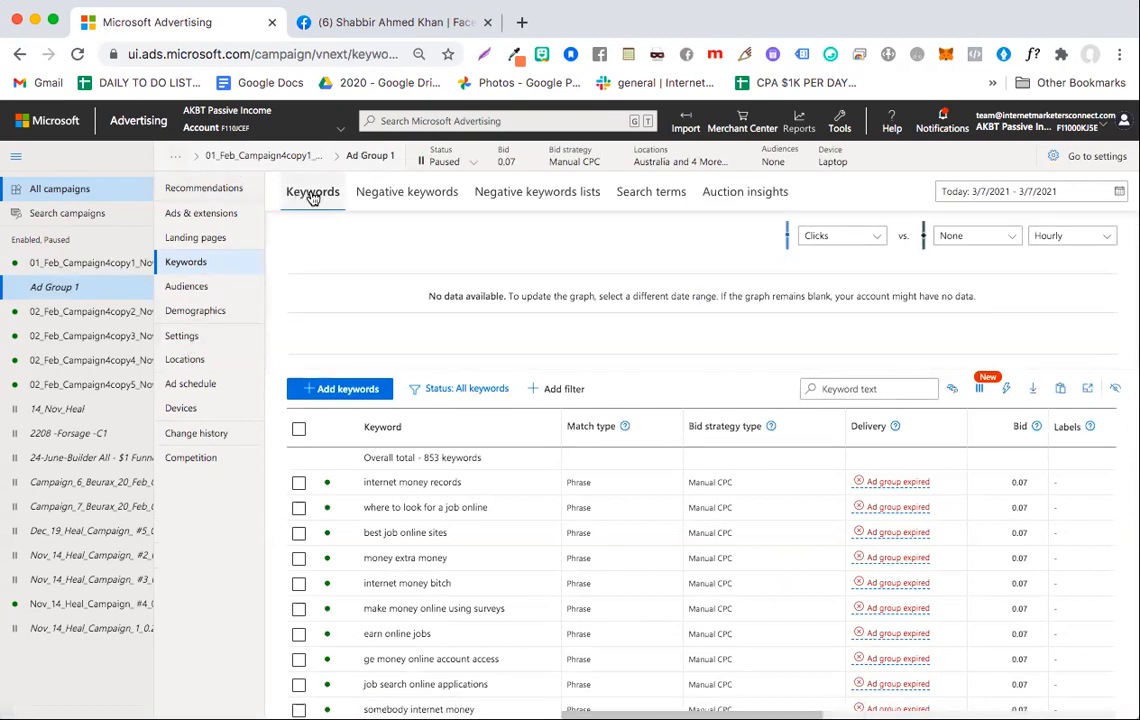
left_click(476, 166)
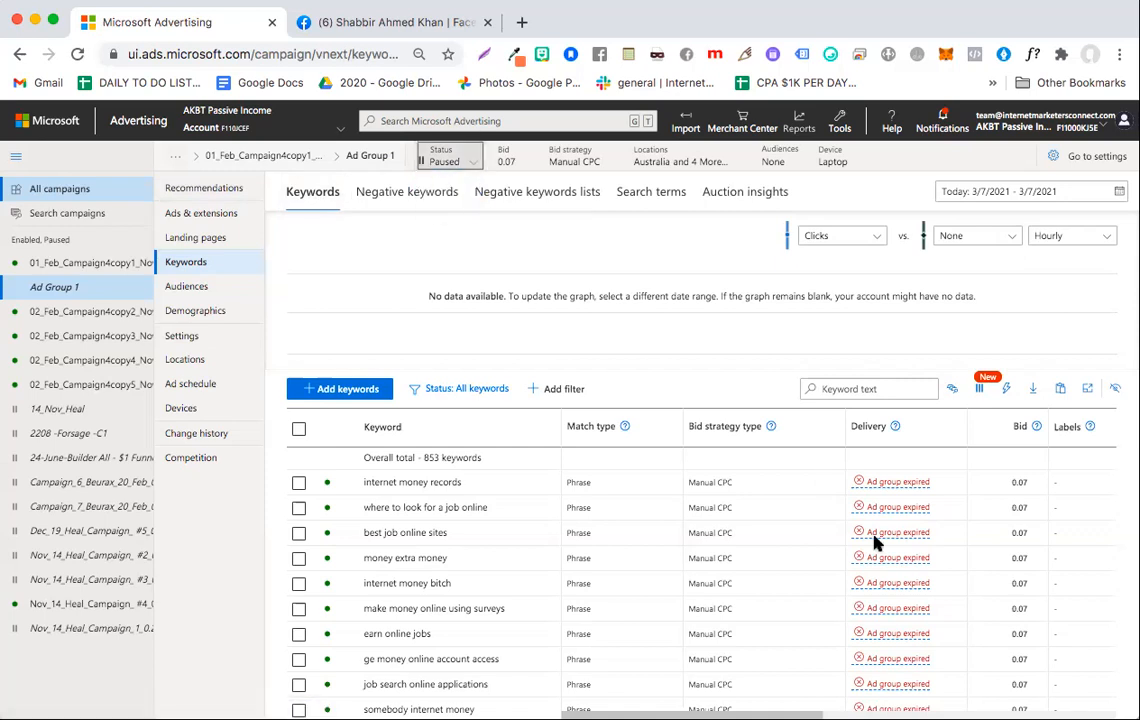
mouse_move(909, 487)
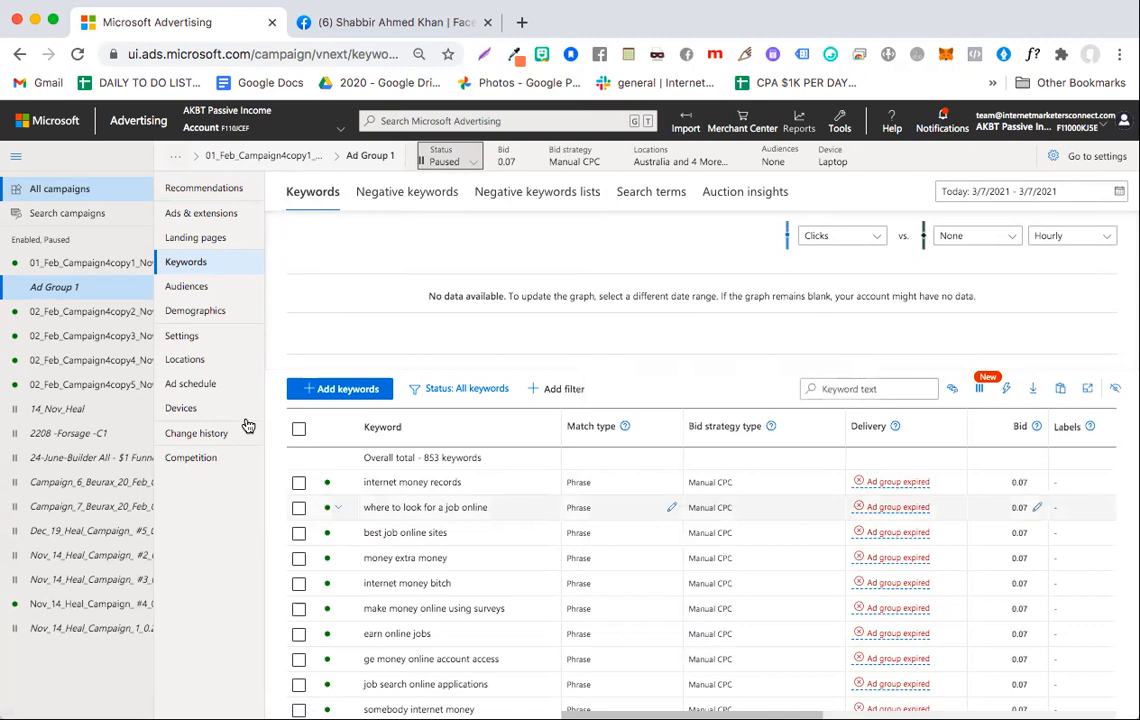
- In Ad Group 1's settings, set the ad schedule's end date to 3/31/2021 with the campaign settings option left on
left_click(193, 343)
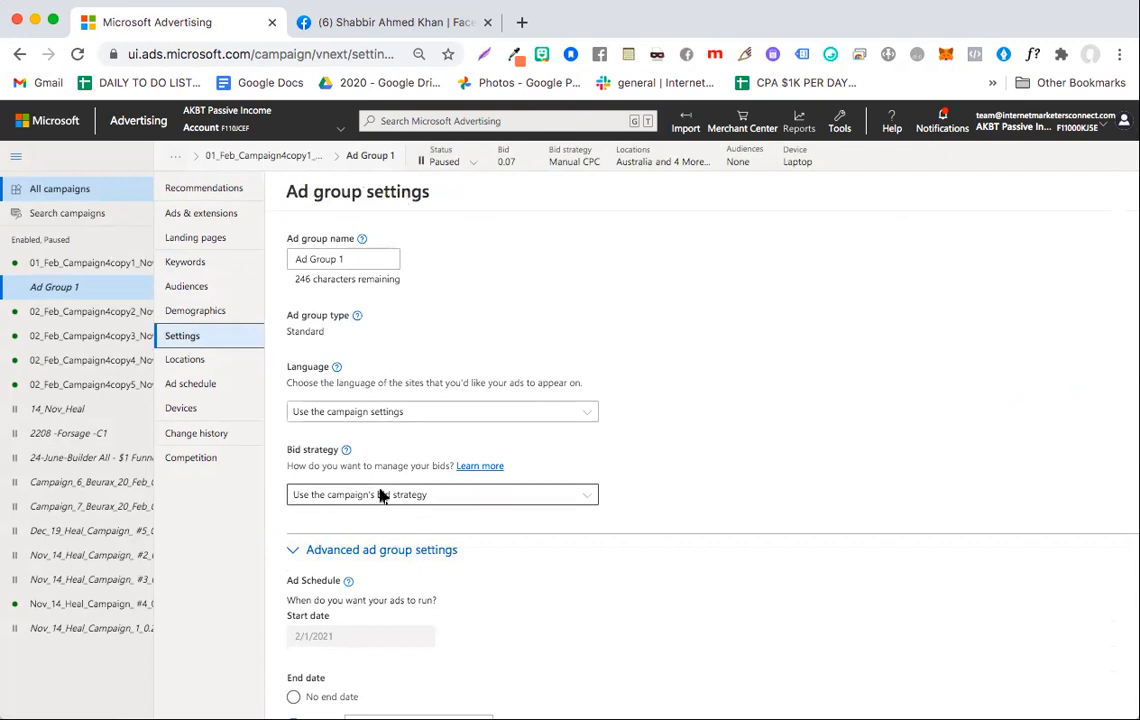
scroll(382, 496, "down", 5)
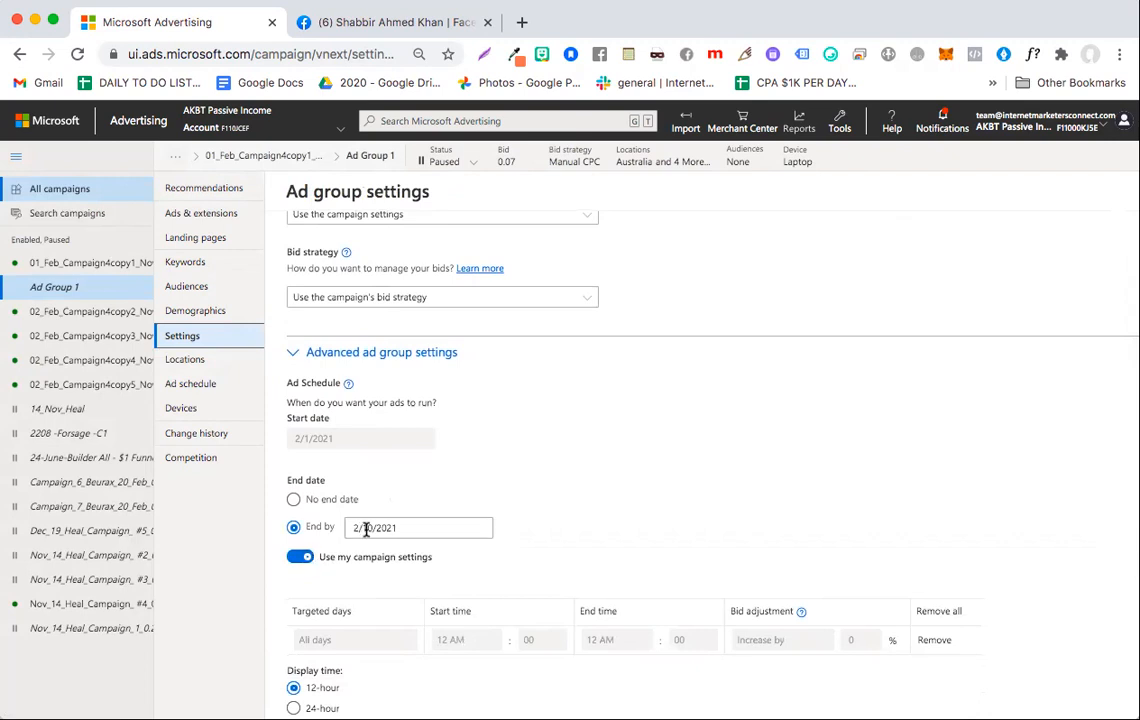
left_click(295, 559)
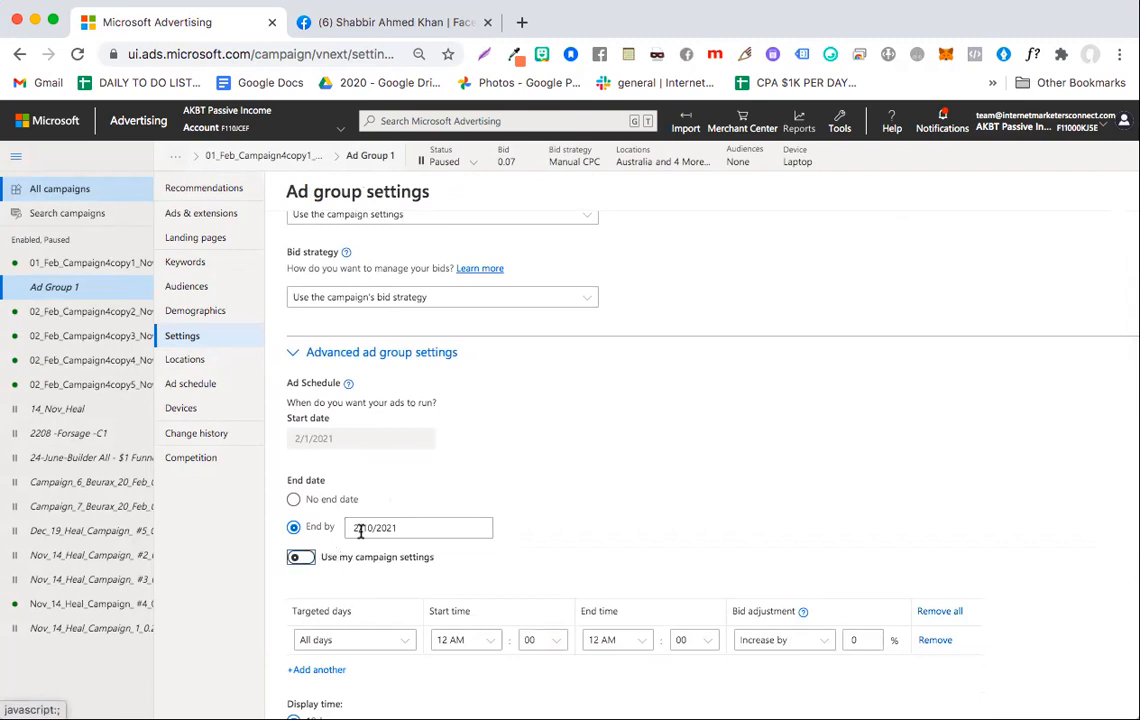
left_click(372, 527)
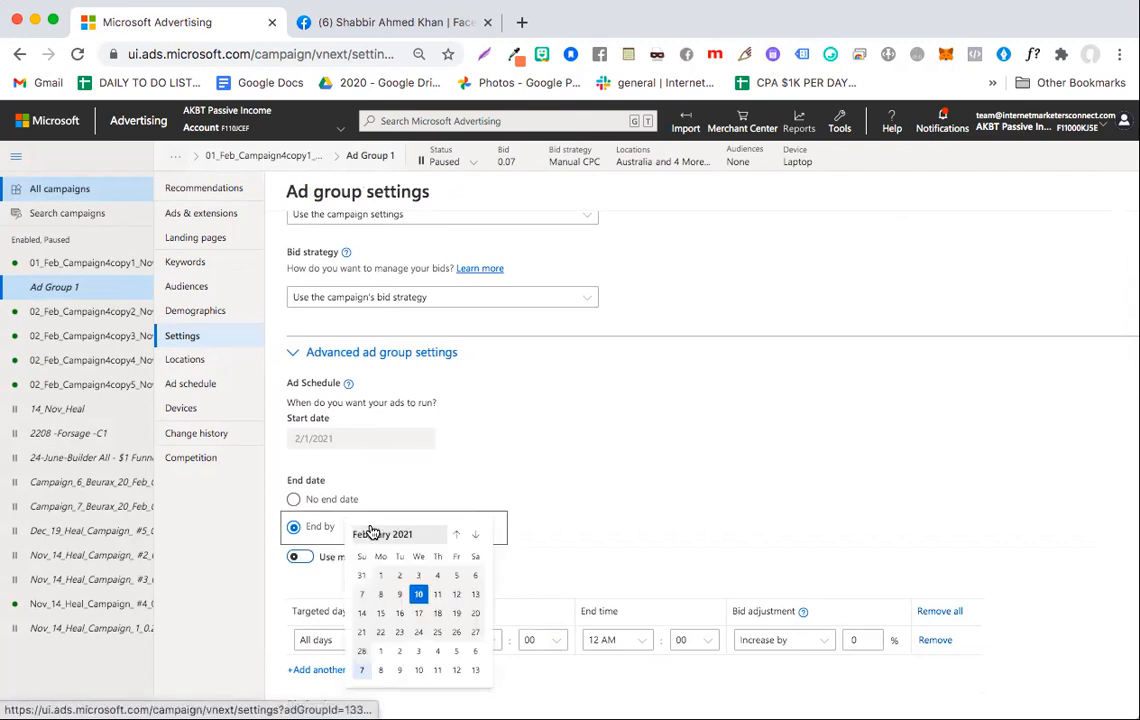
left_click(298, 567)
left_click(370, 530)
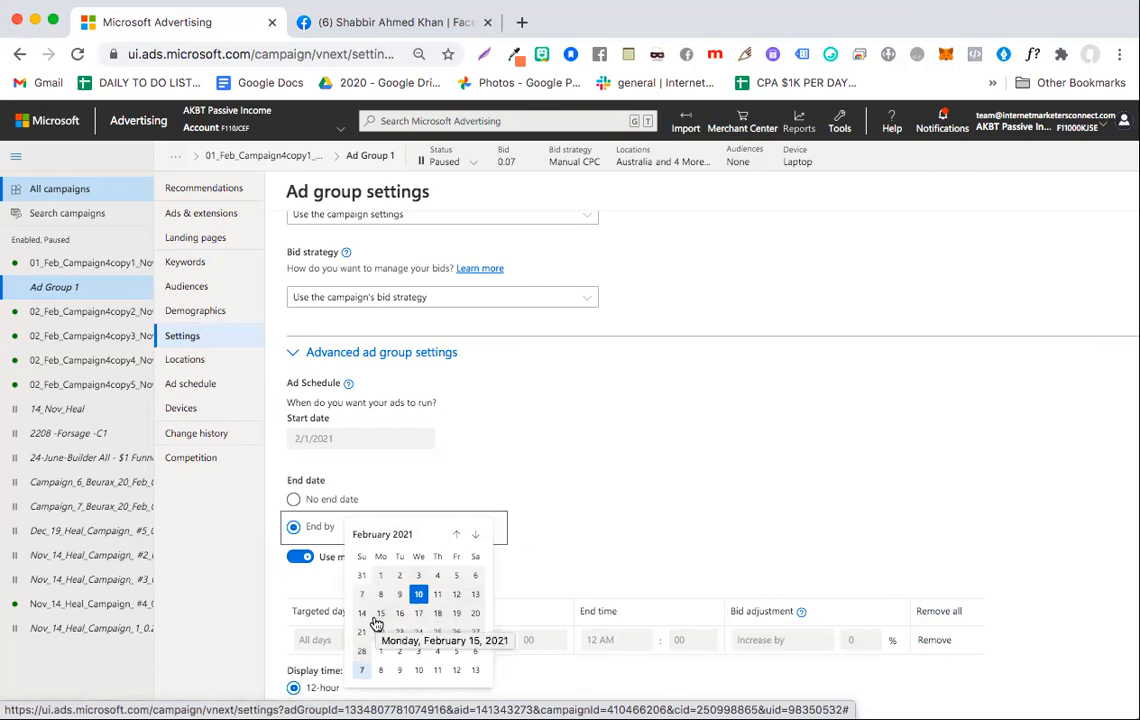
left_click(475, 537)
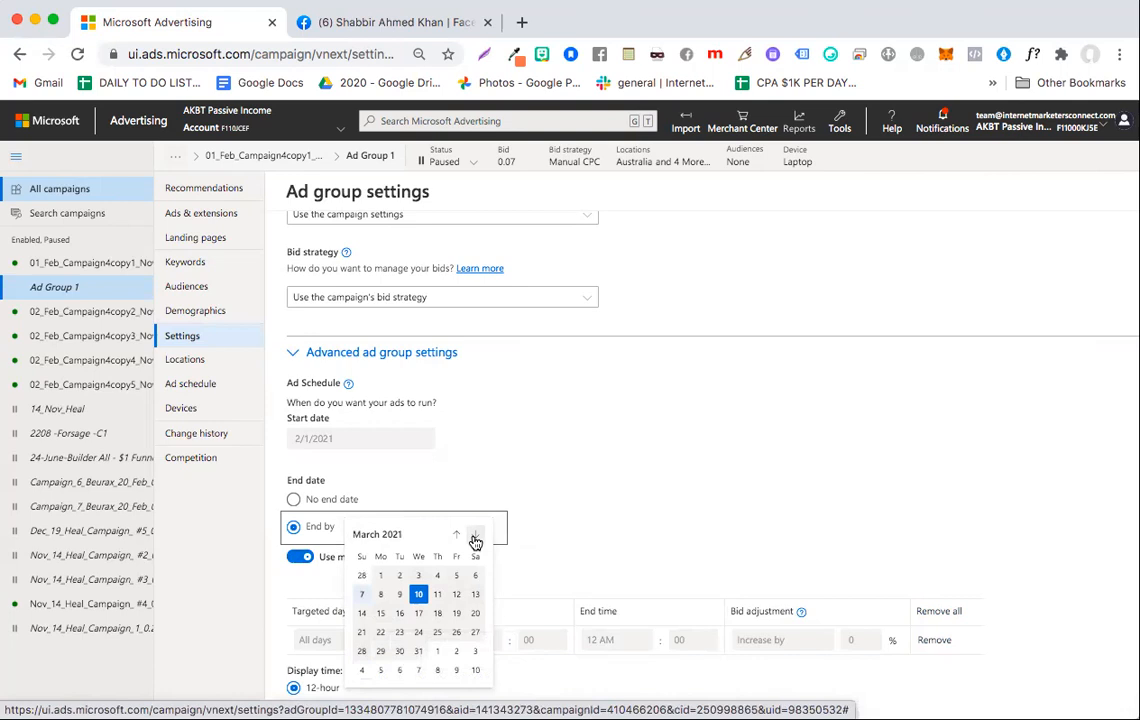
left_click(418, 652)
left_click(541, 503)
scroll(491, 560, "down", 2)
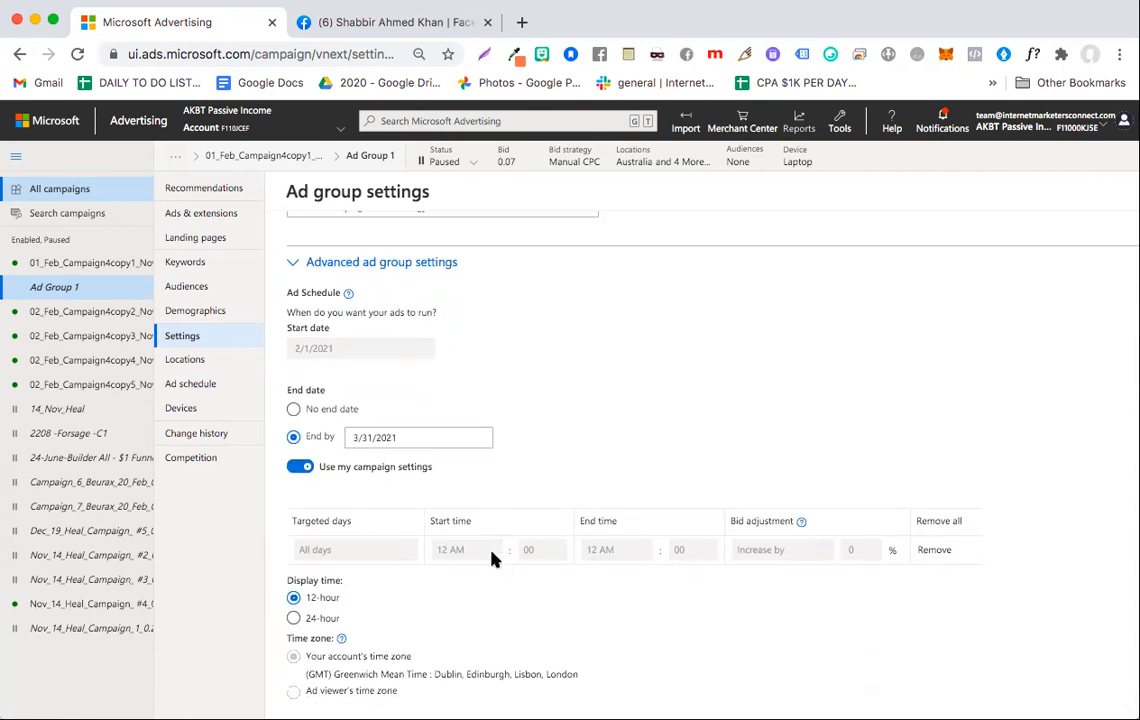
- Save the ad group settings and set the status of Ad Group 1 to Enabled
scroll(491, 560, "down", 5)
scroll(491, 560, "down", 10)
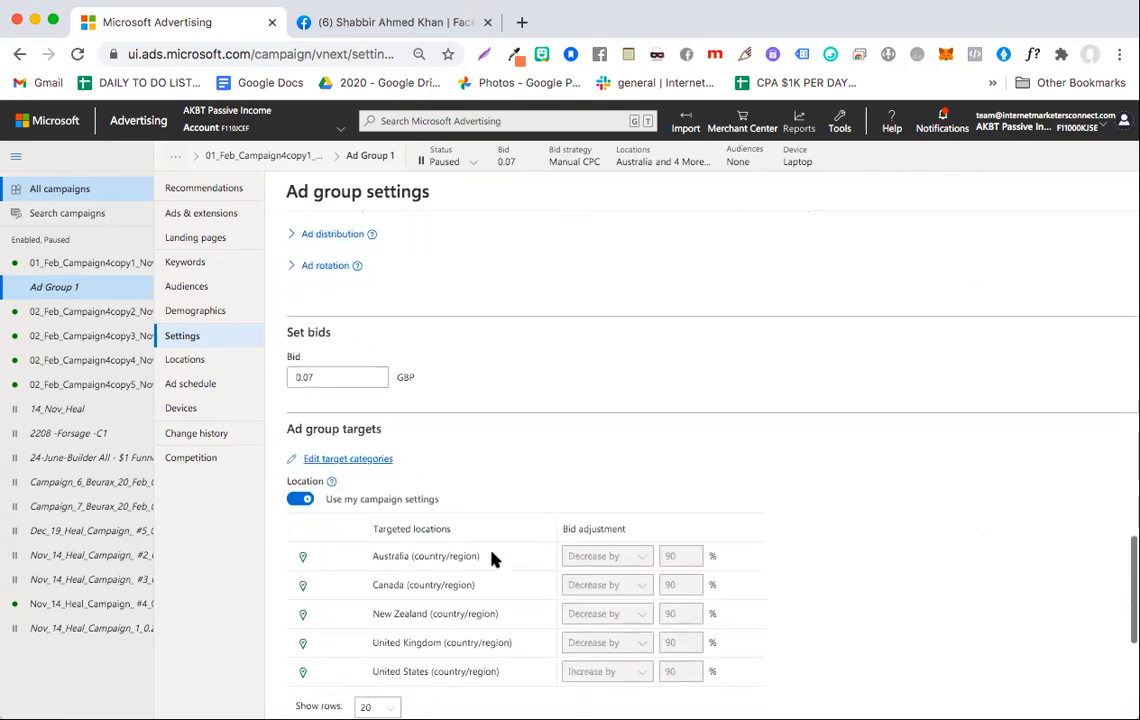
scroll(491, 560, "down", 2)
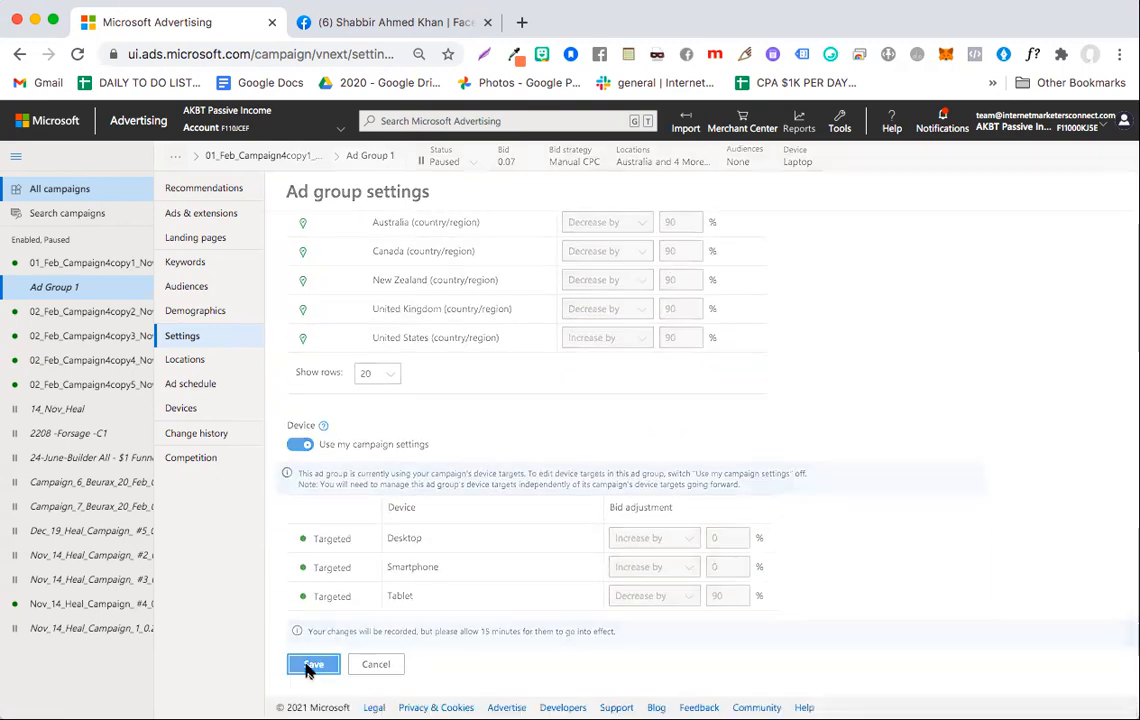
left_click(310, 668)
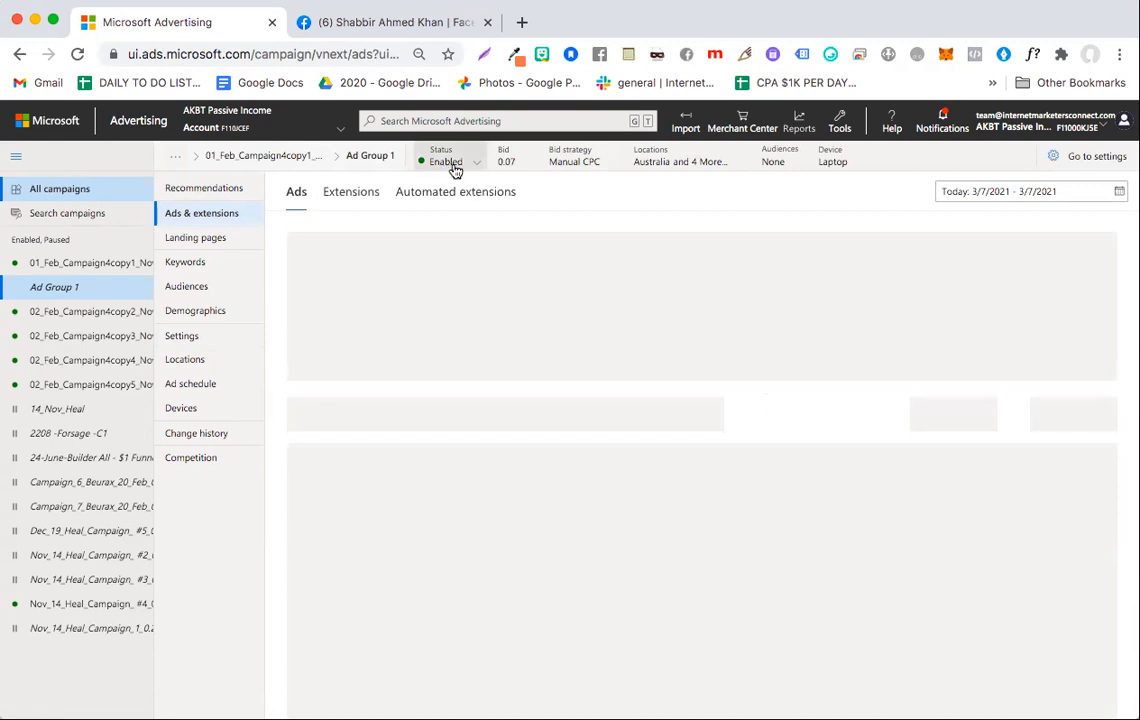
scroll(459, 175, "up", 5)
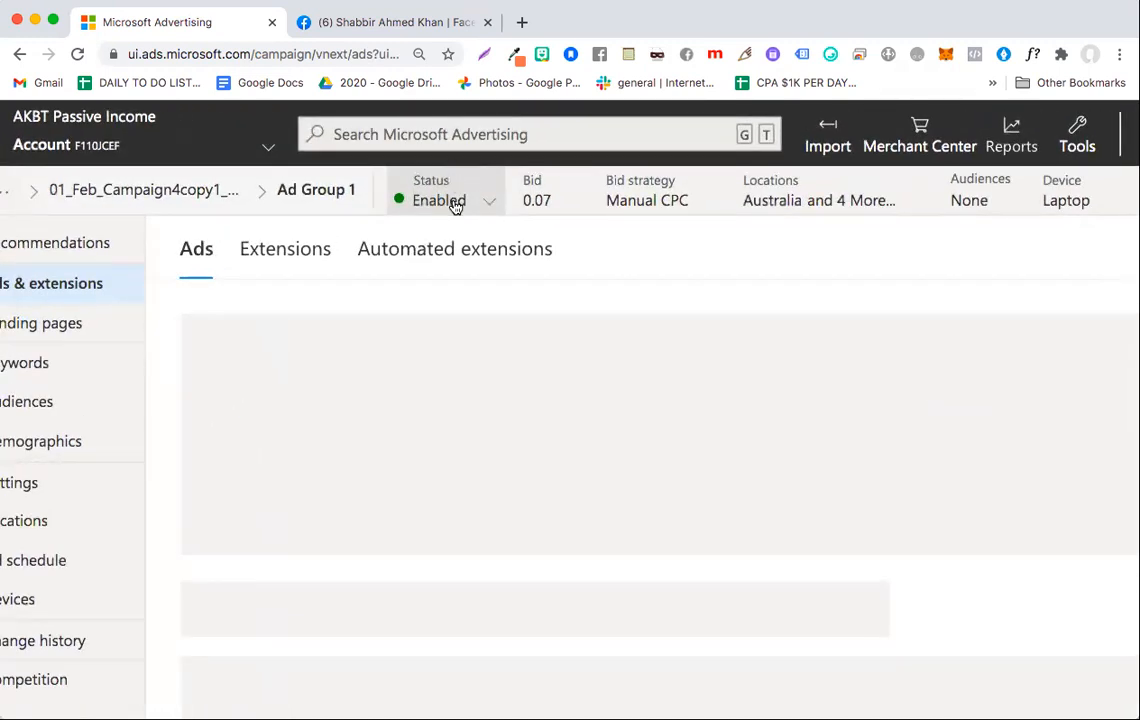
scroll(455, 203, "down", 5)
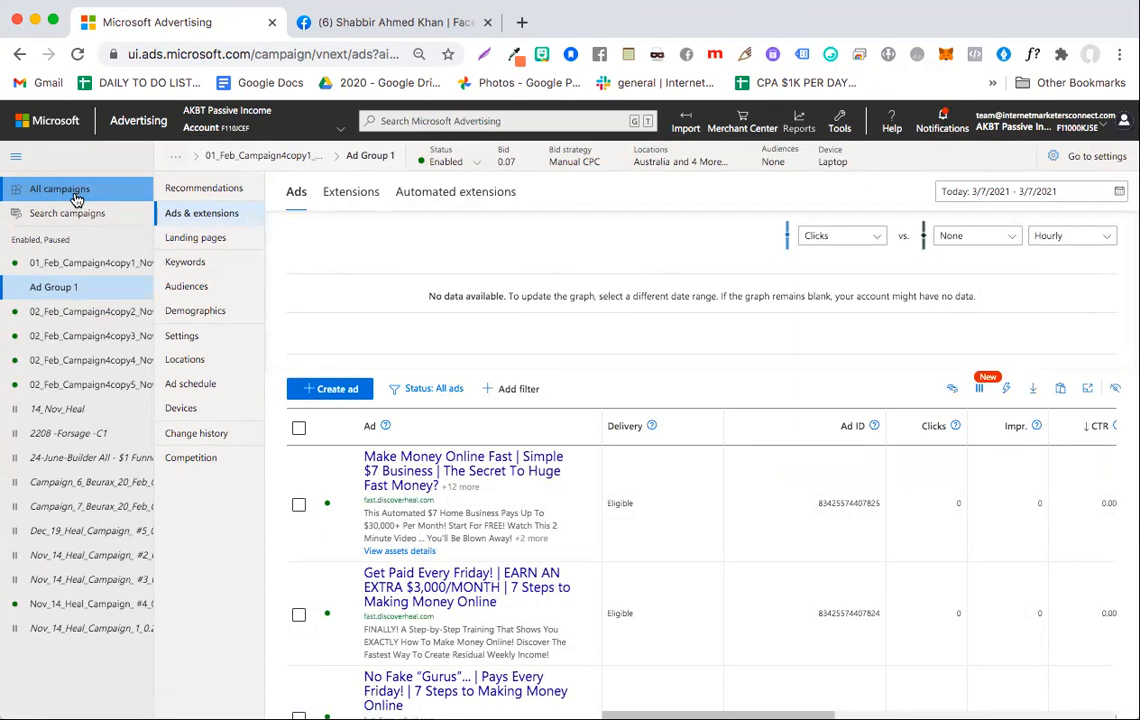
- Go back to the Campaigns overview for all campaigns
left_click(76, 197)
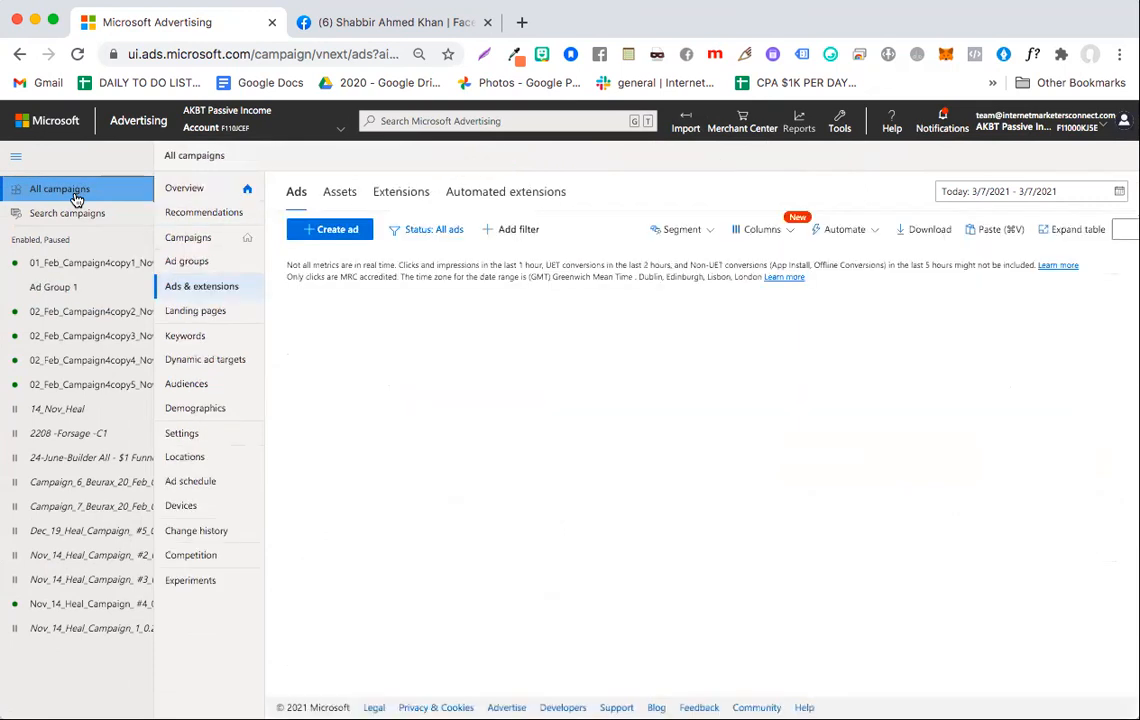
left_click(216, 245)
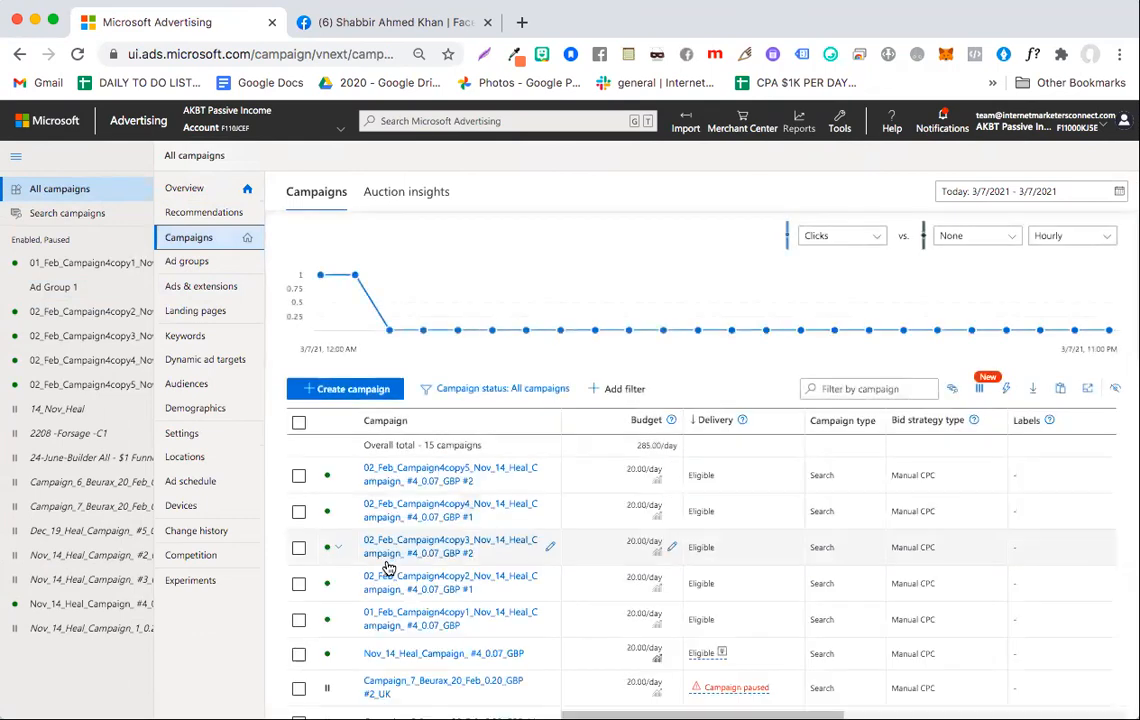
- Open the 02_Feb_Campaign4copy2 campaign and go into its expired Ad Group 1
scroll(390, 566, "down", 3)
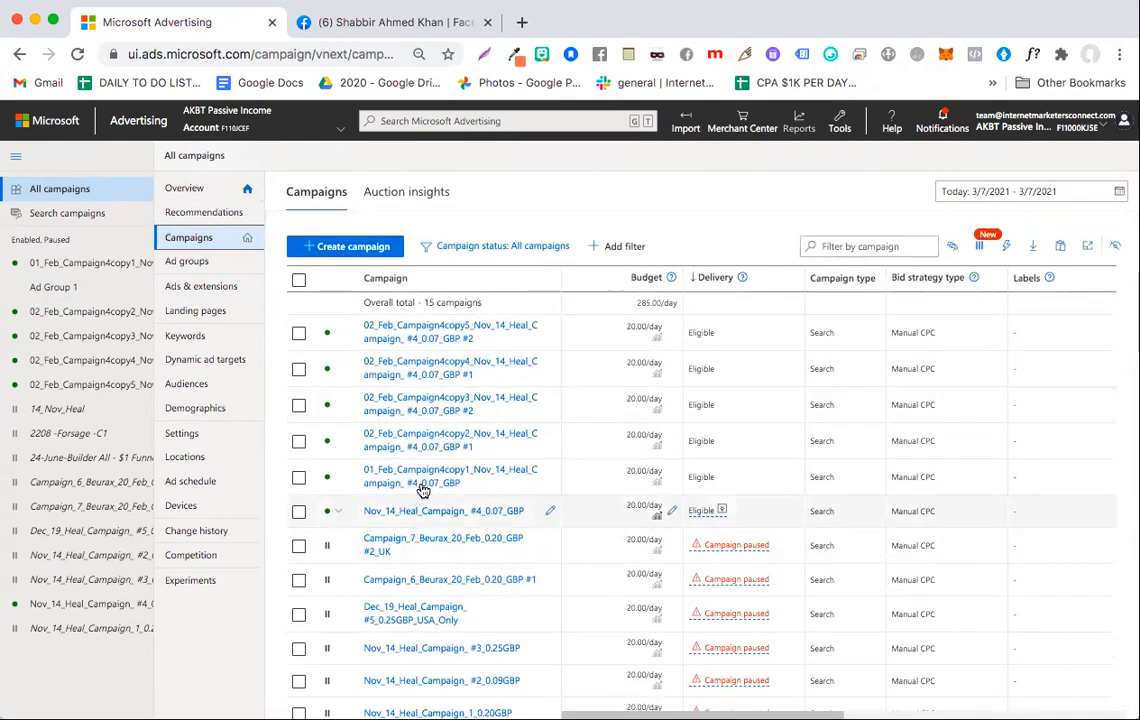
left_click(444, 441)
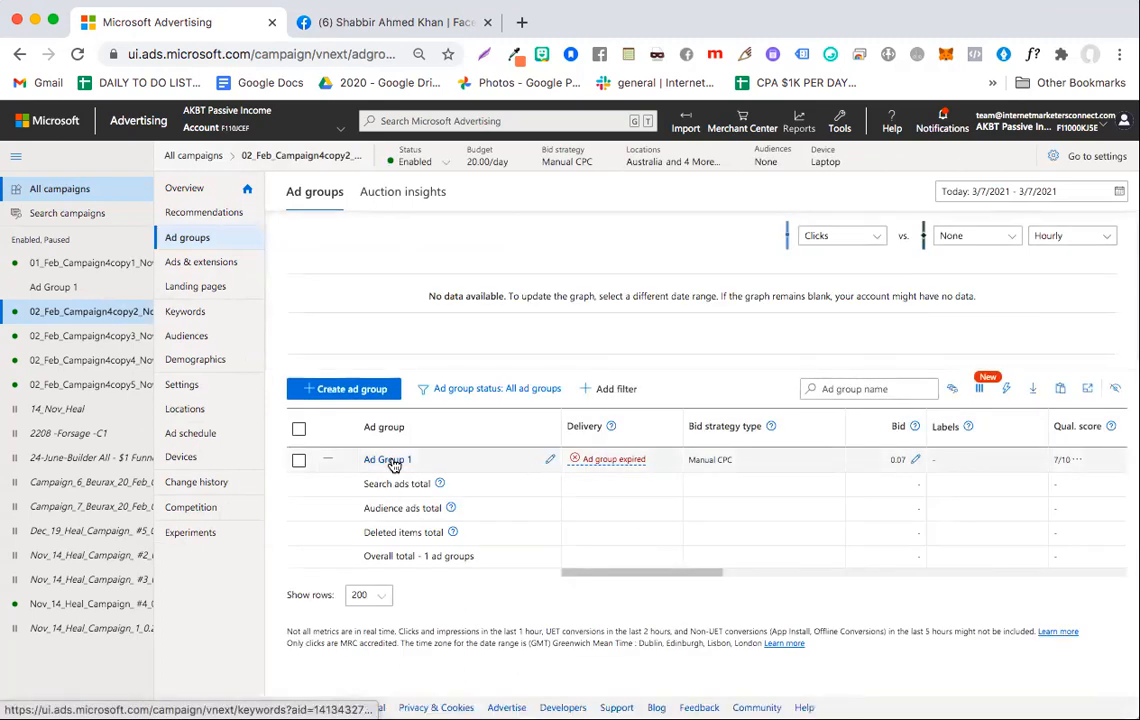
left_click(390, 460)
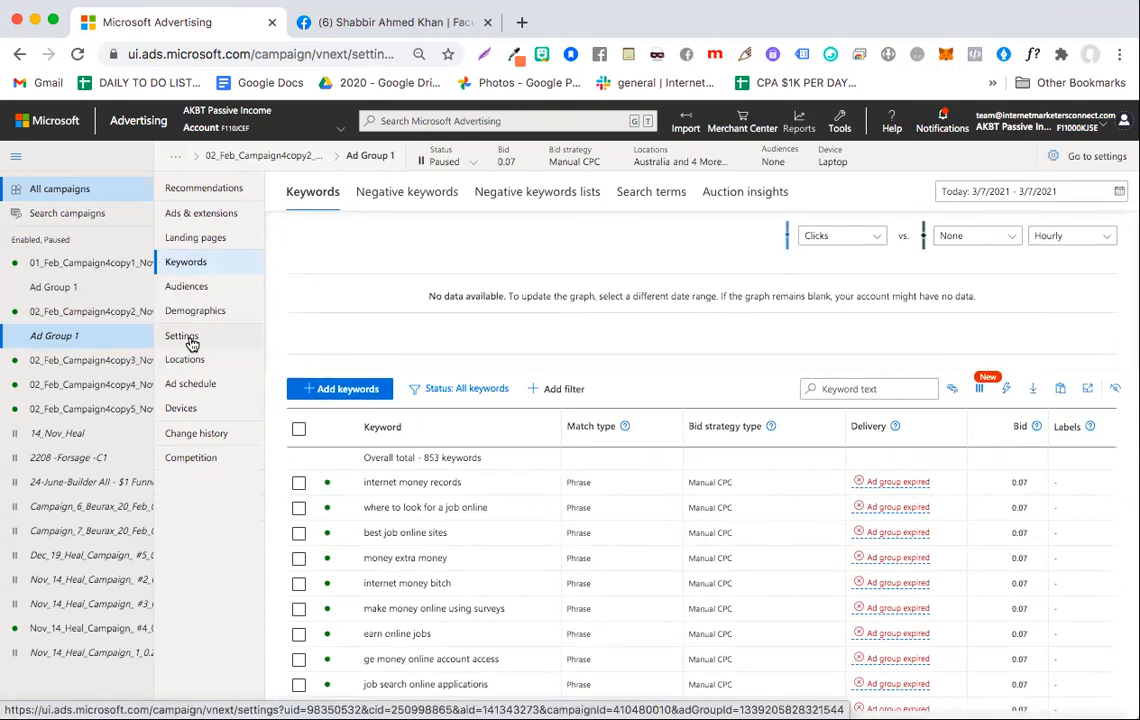
- In the settings of the 02_Feb_Campaign4copy2 campaign's Ad Group 1, set the ad schedule's end date to 3/31/2021
left_click(190, 341)
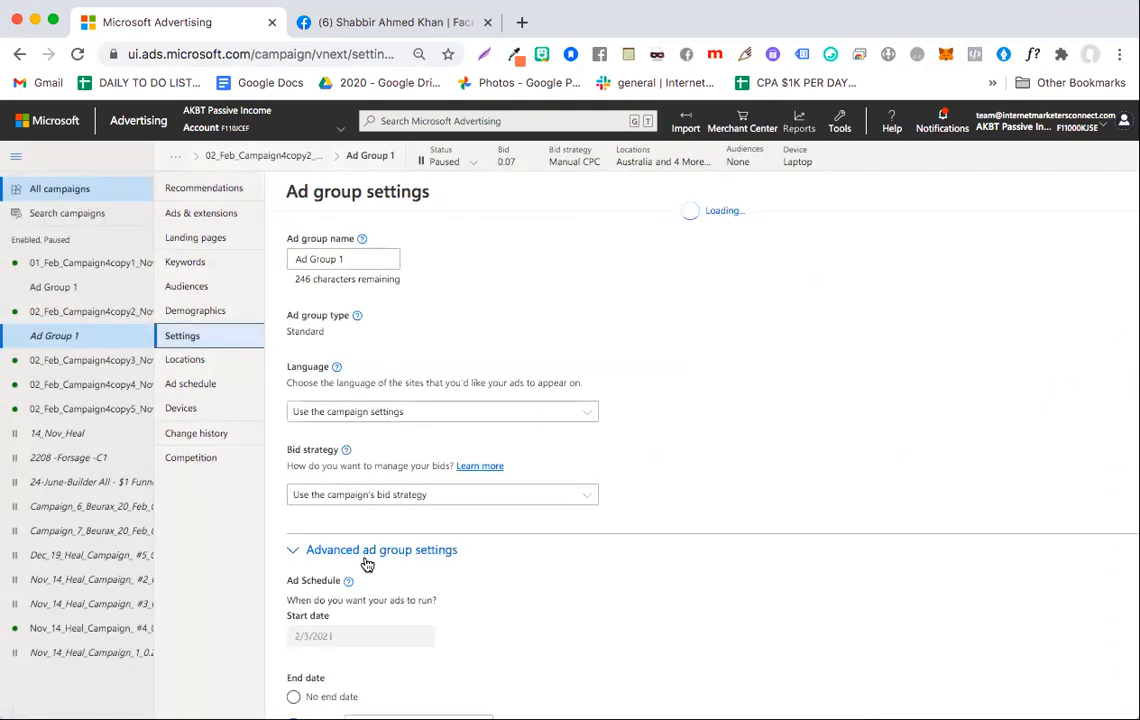
scroll(364, 600, "down", 3)
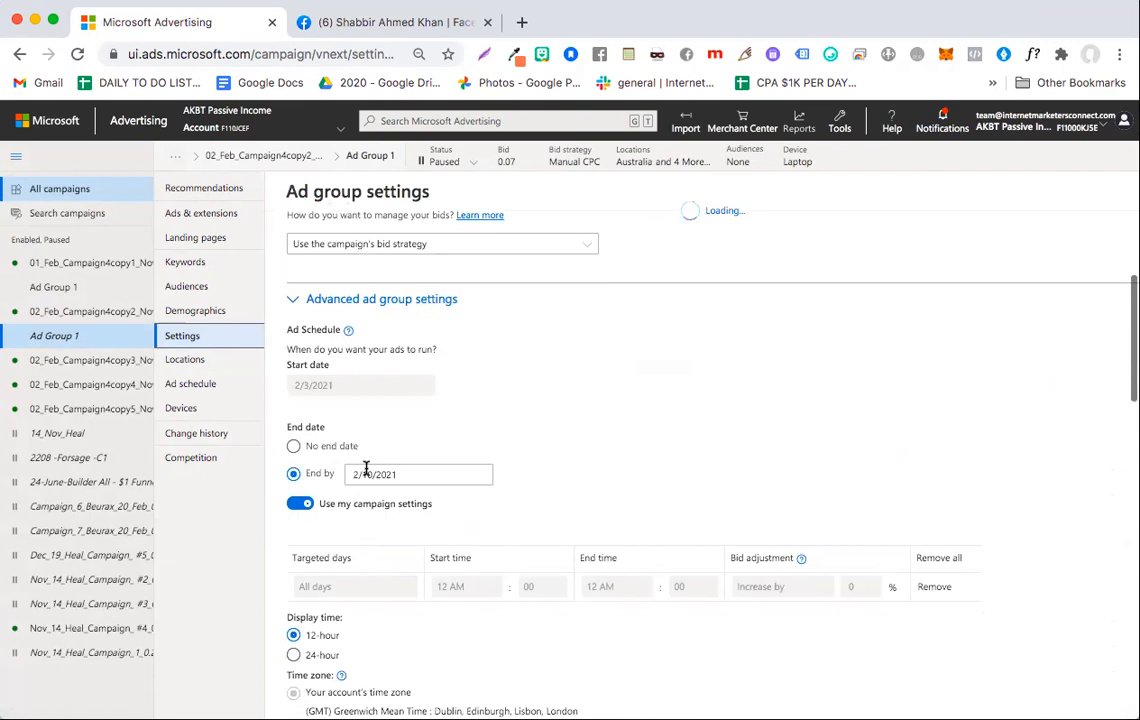
left_click(366, 472)
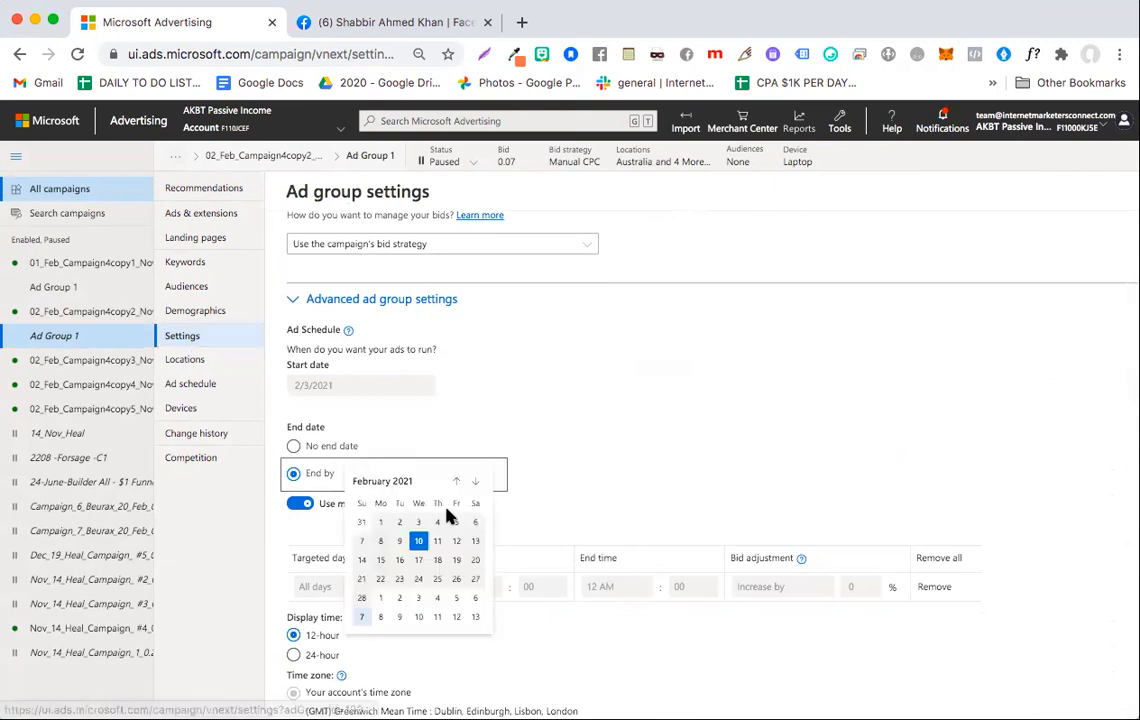
left_click(477, 483)
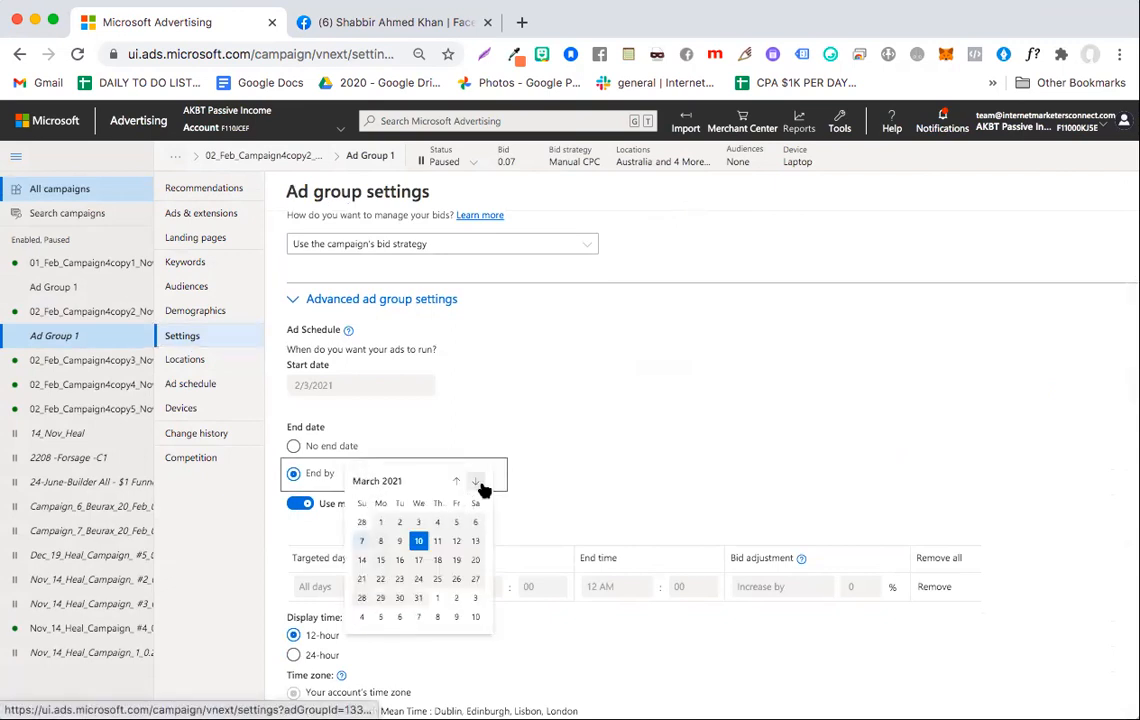
left_click(420, 599)
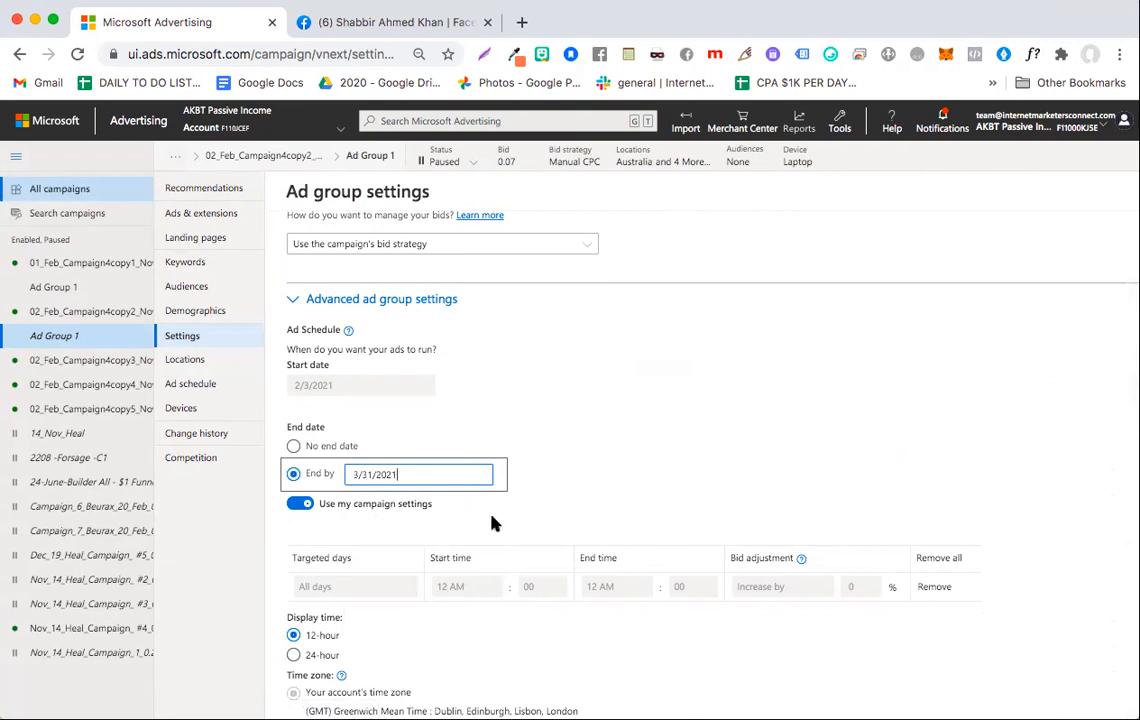
- Save the changed settings of this ad group and set its status to Enabled
scroll(491, 522, "down", 15)
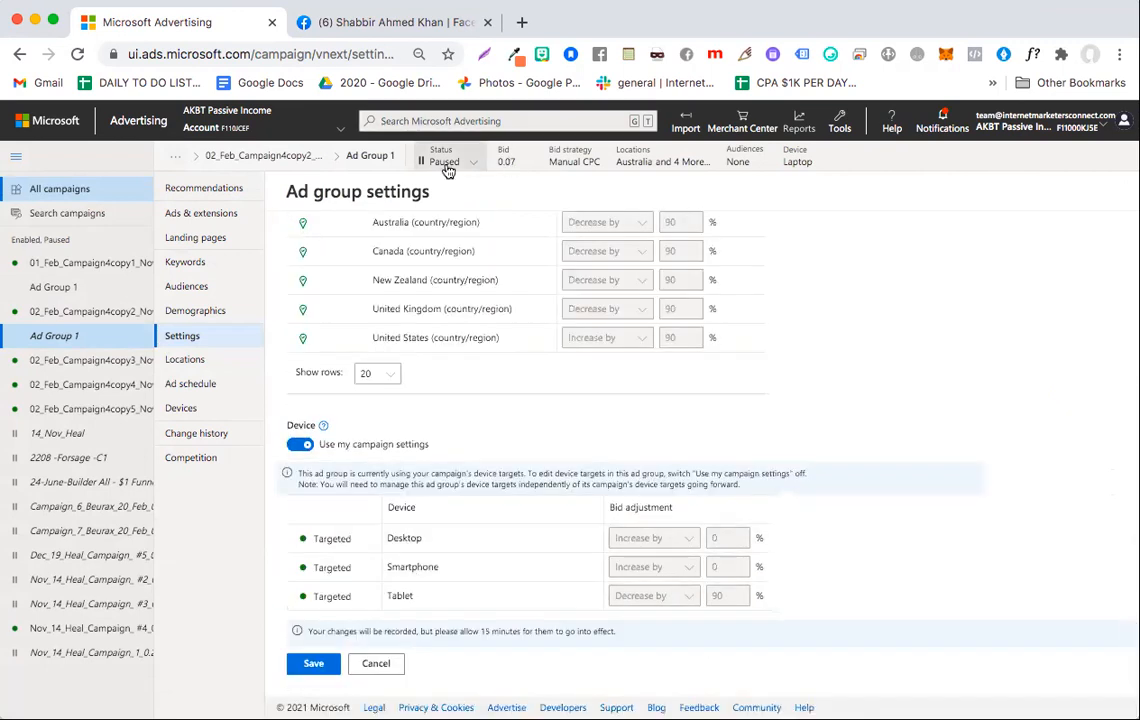
left_click(311, 668)
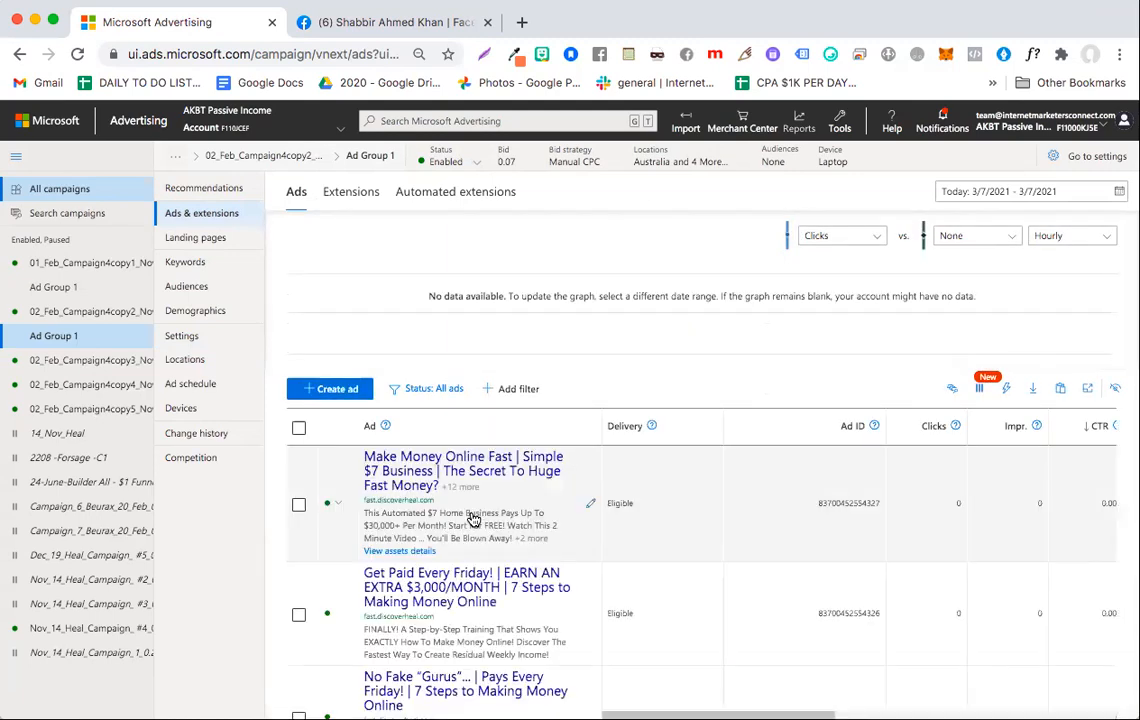
- Review the delivery status of all ads in Ad Group 1 of the 02_Feb_Campaign4copy2 campaign
scroll(474, 517, "down", 10)
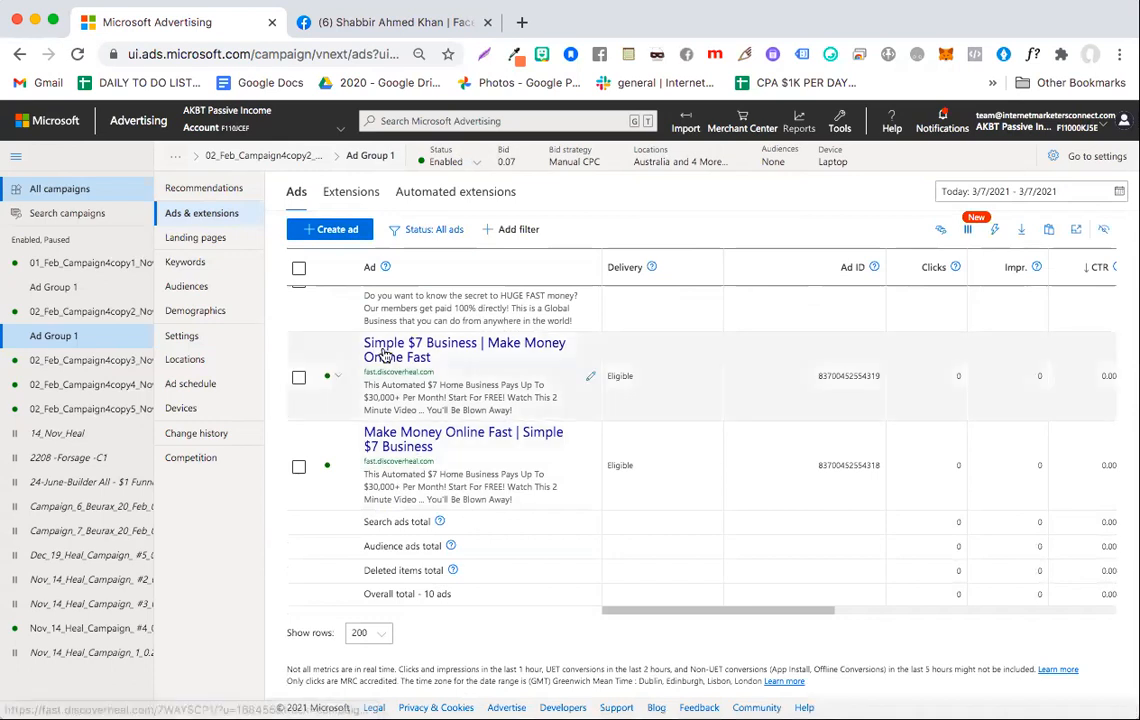
scroll(385, 352, "up", 10)
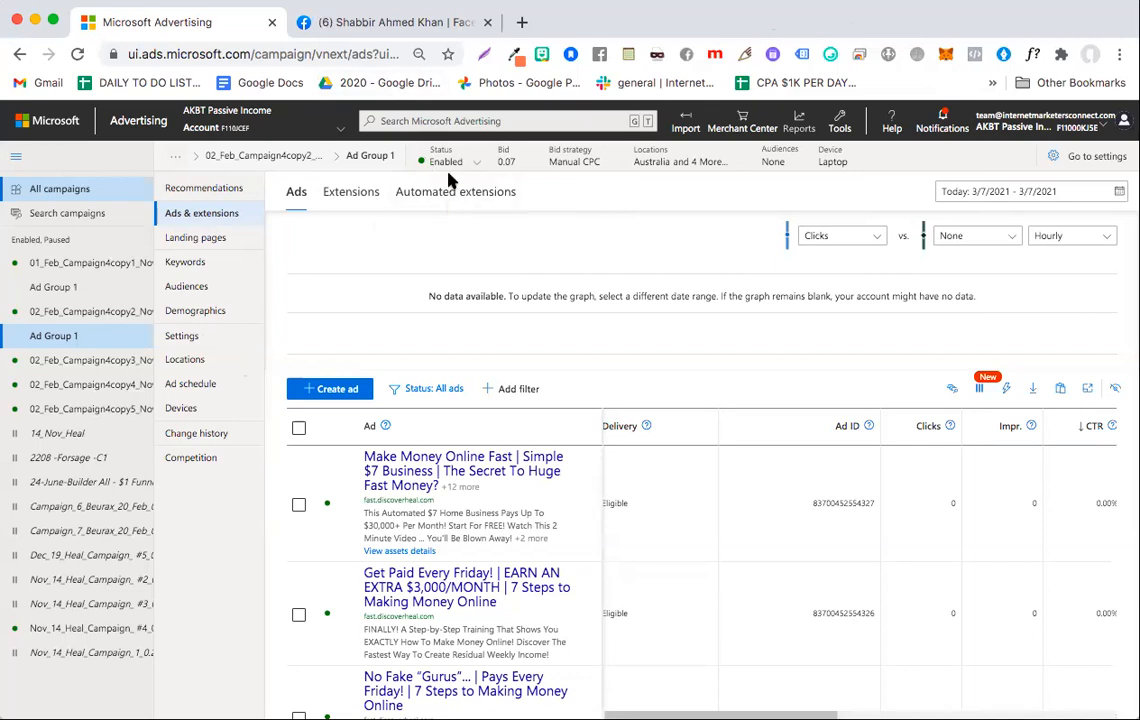
- Switch to the open Facebook profile page and look over its header and contact details
left_click(388, 30)
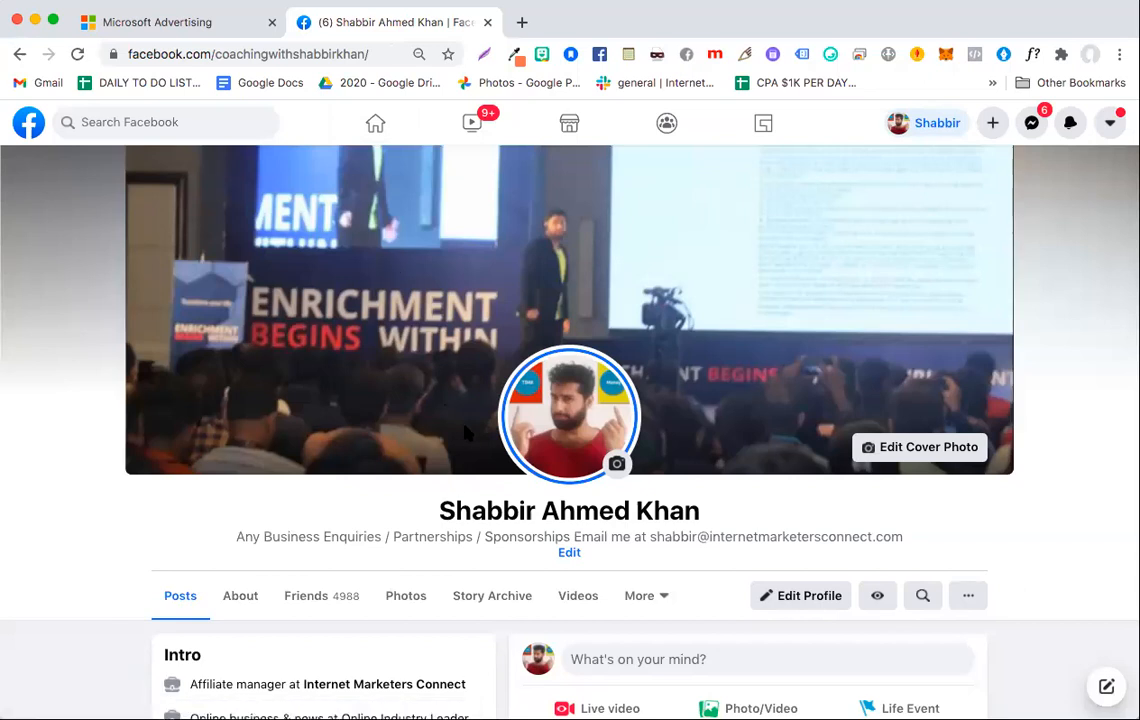
scroll(487, 538, "down", 3)
scroll(487, 538, "up", 3)
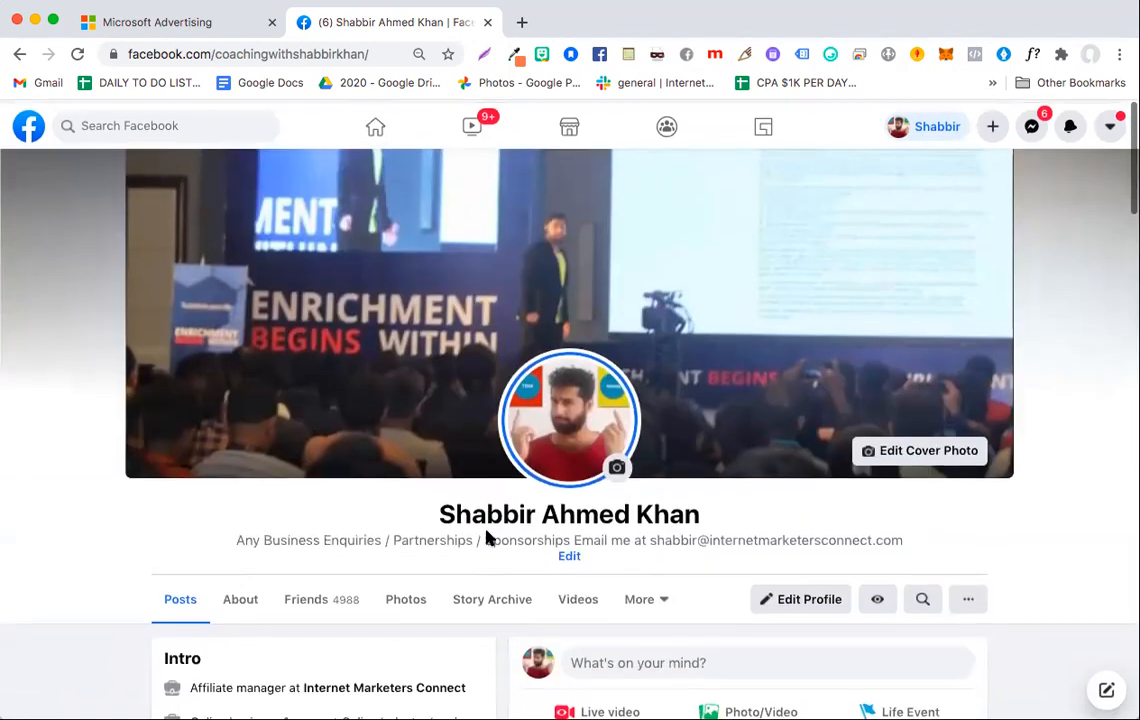